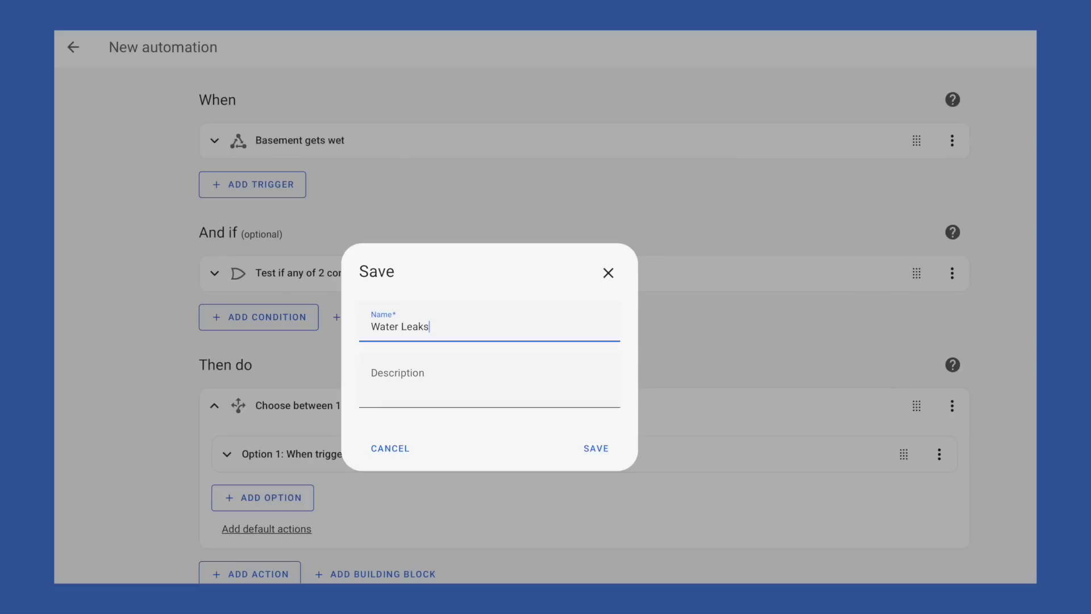
Step: Confirm saving the automation with the name 'Water Leaks'
left_click(585, 450)
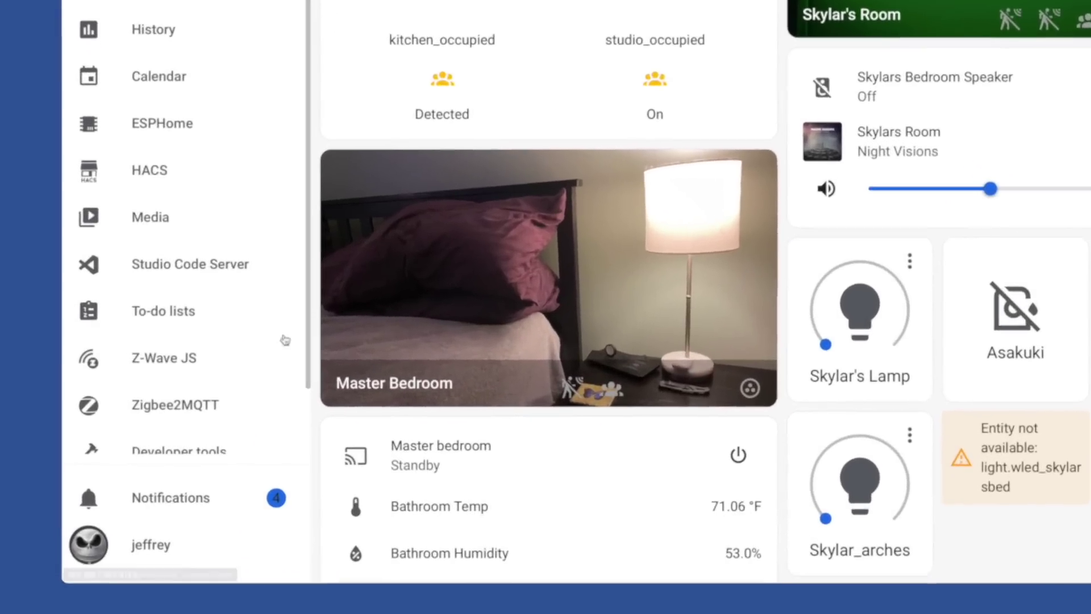
Step: Go to Settings > Automations & scenes and begin creating a new automation
scroll(231, 341, "down", 4)
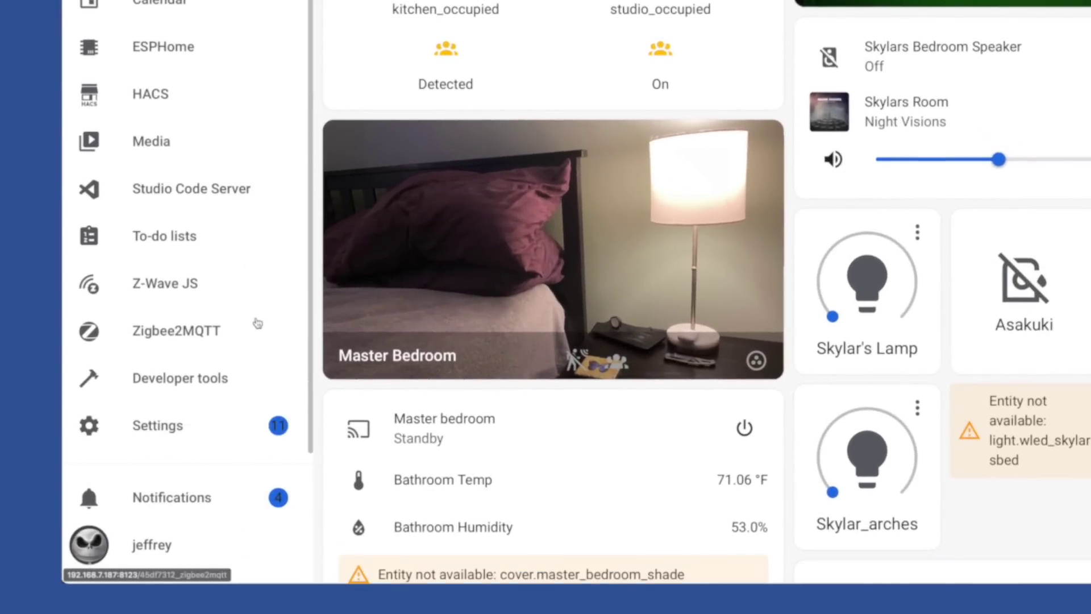
left_click(166, 431)
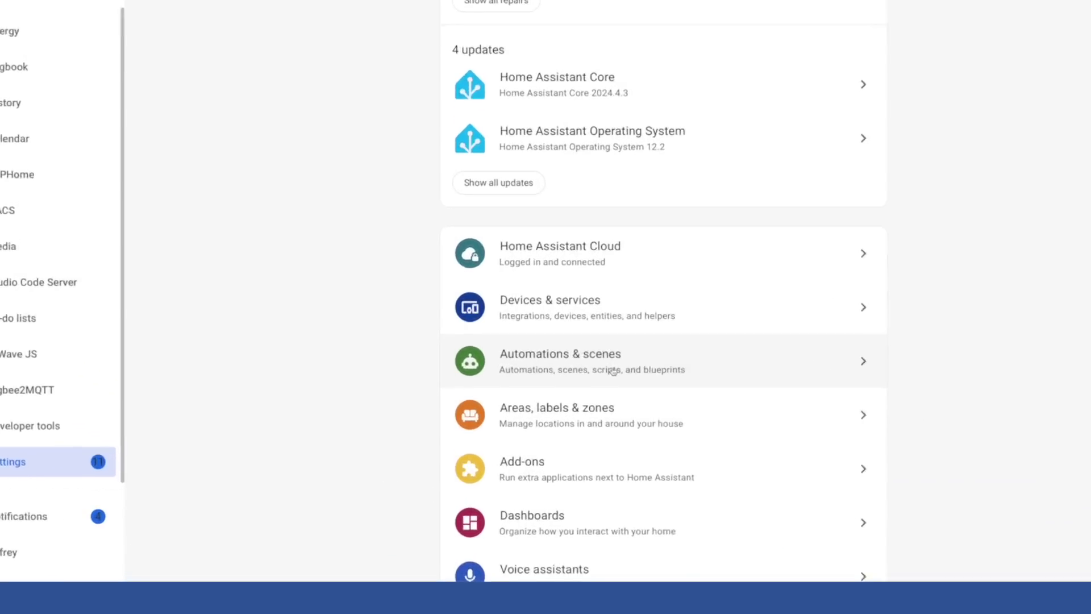
left_click(613, 370)
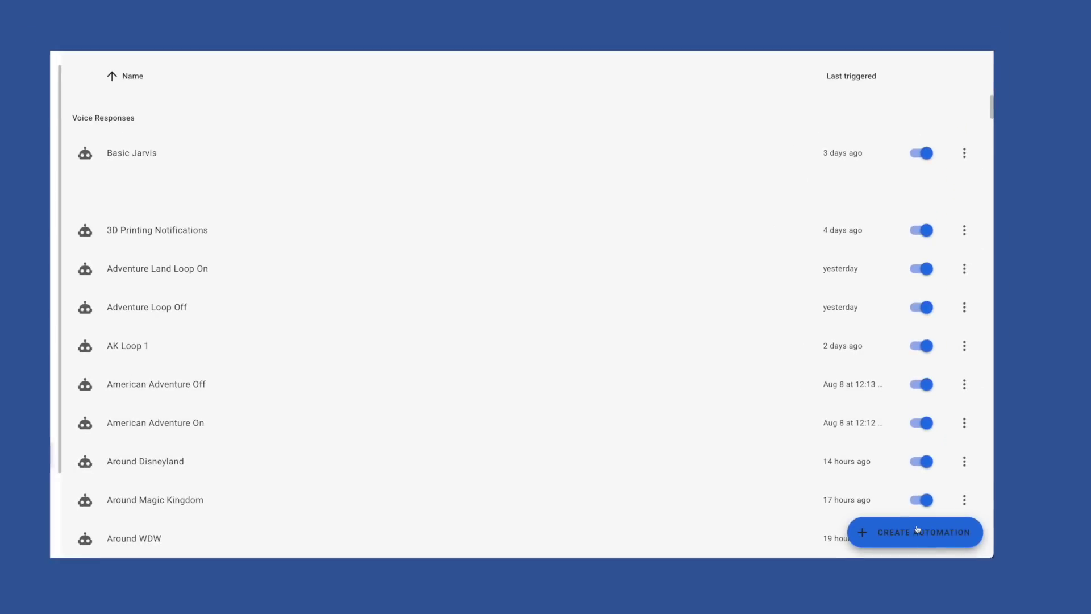
left_click(916, 529)
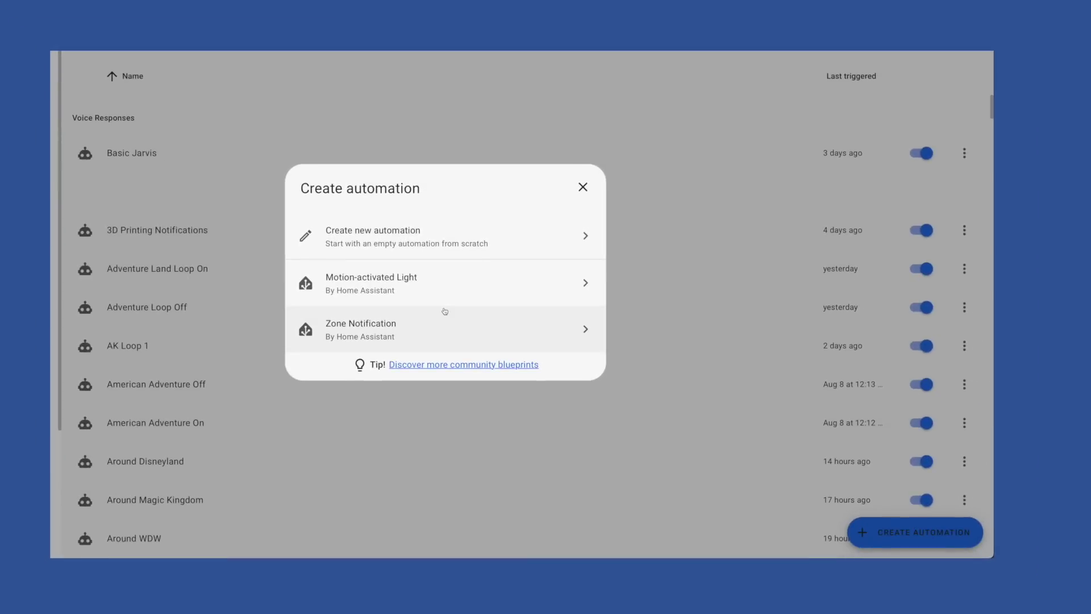
left_click(467, 288)
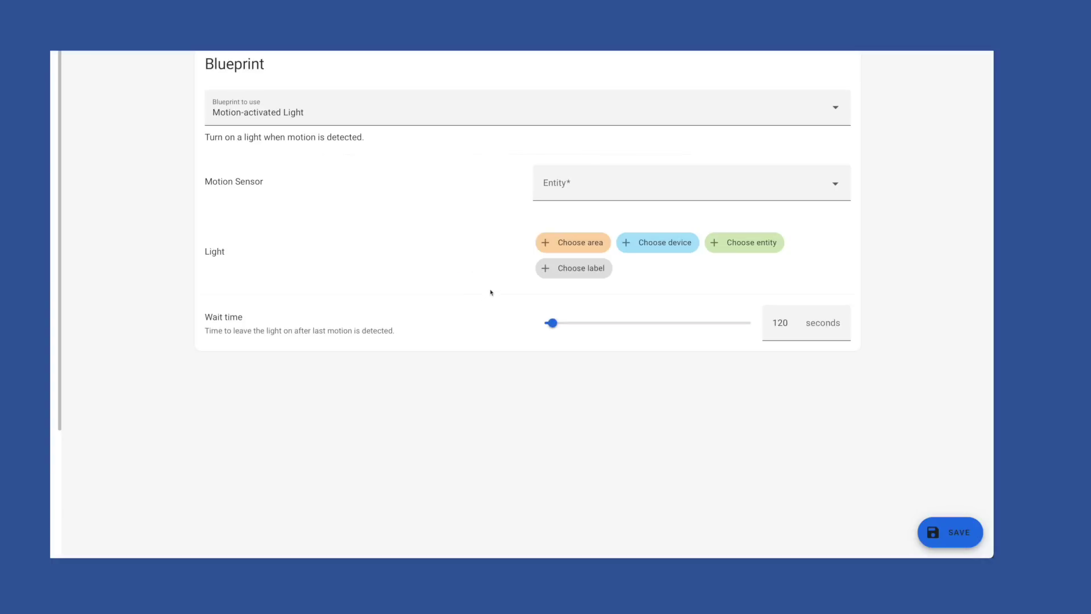
left_click(654, 182)
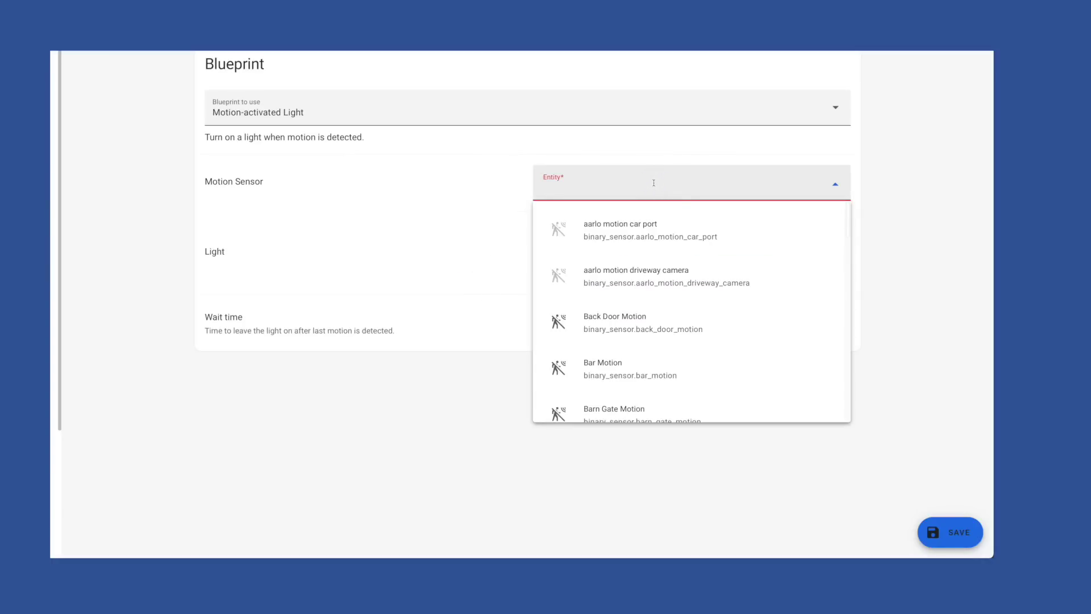
type("kitch")
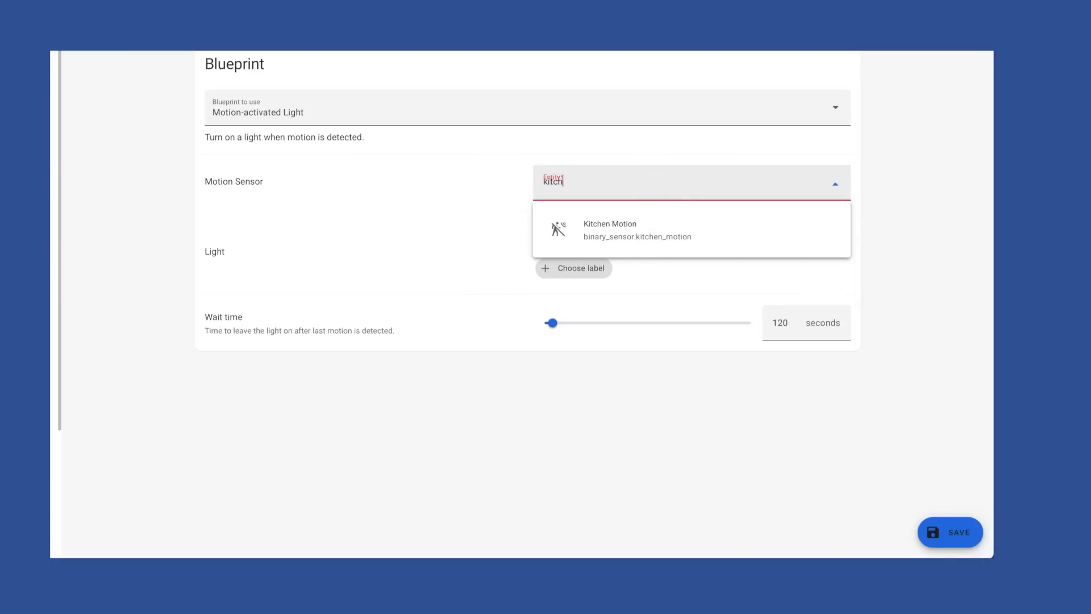
left_click(695, 225)
left_click(746, 241)
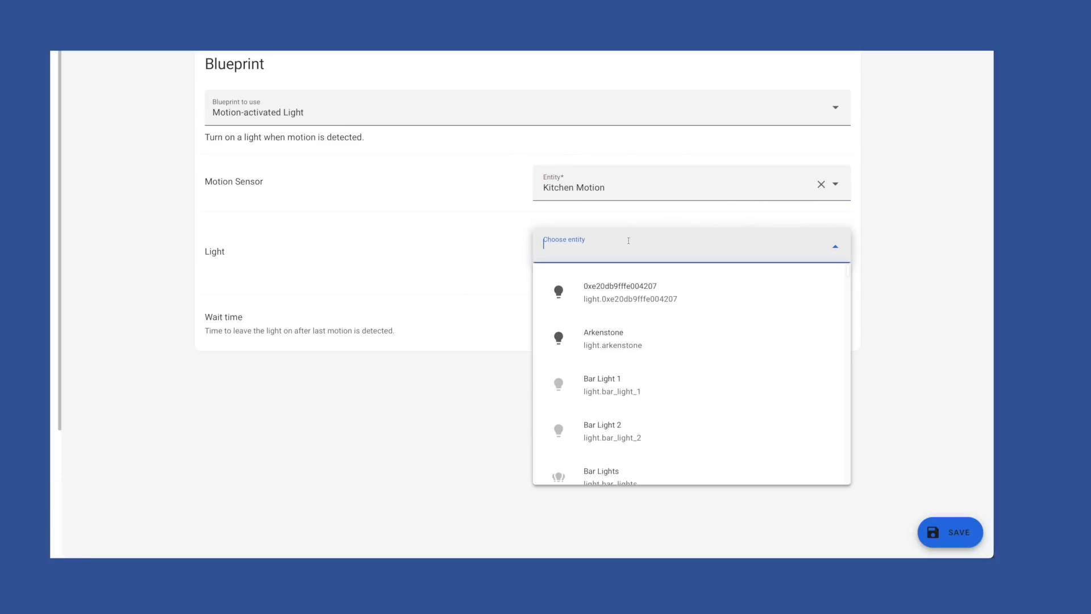
type("group.")
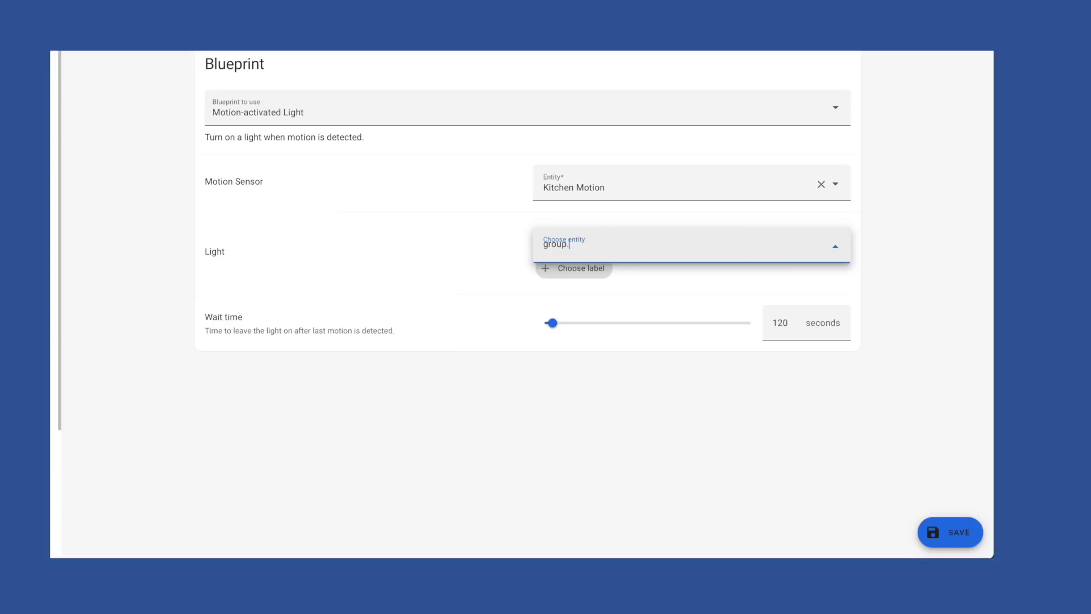
key("BackSpace")
key("BackSpace")
key("BackSpace")
key("BackSpace")
key("BackSpace")
key("BackSpace")
type("kitch")
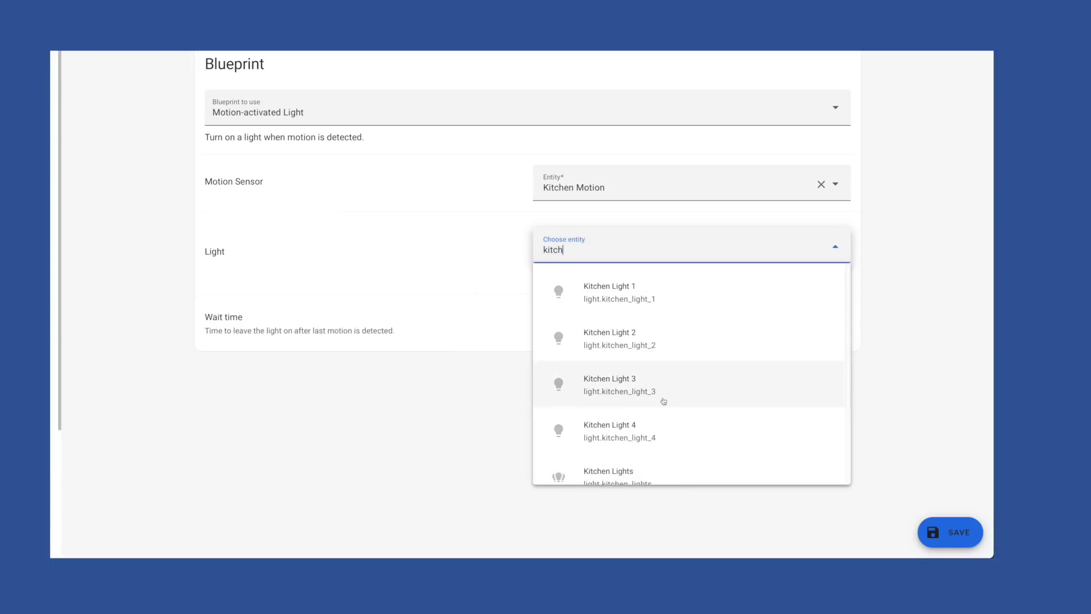
scroll(628, 460, "down", 2)
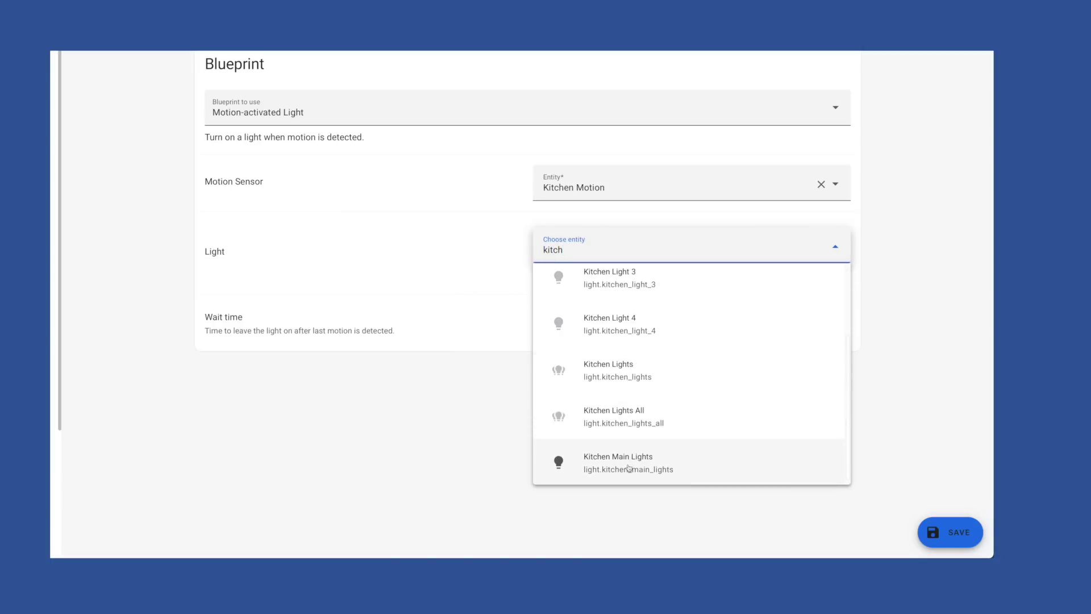
left_click(619, 376)
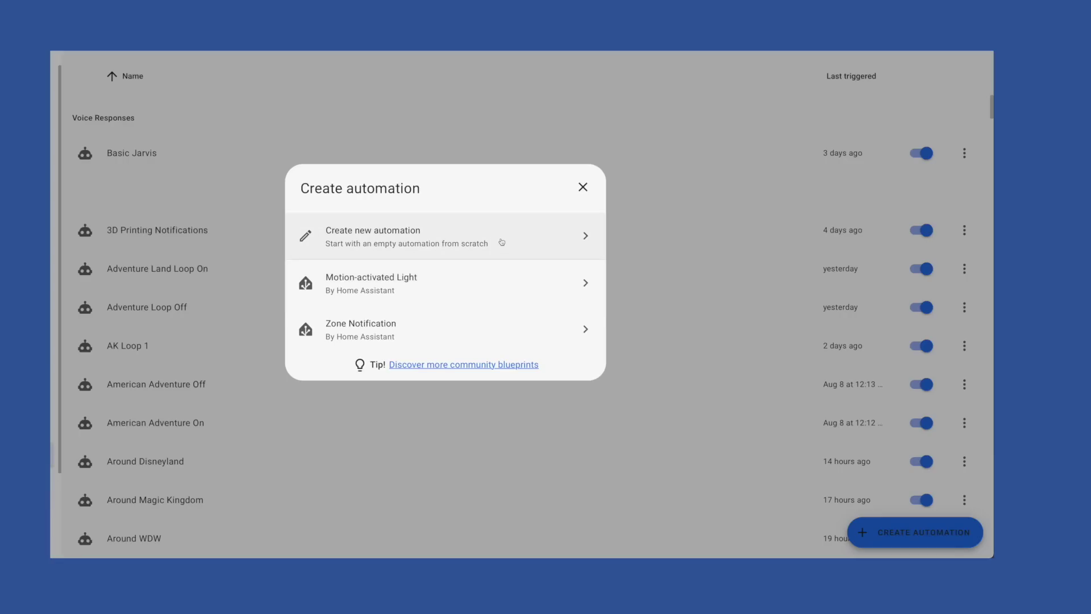
Step: Choose to create a new automation from scratch rather than a blueprint
left_click(502, 242)
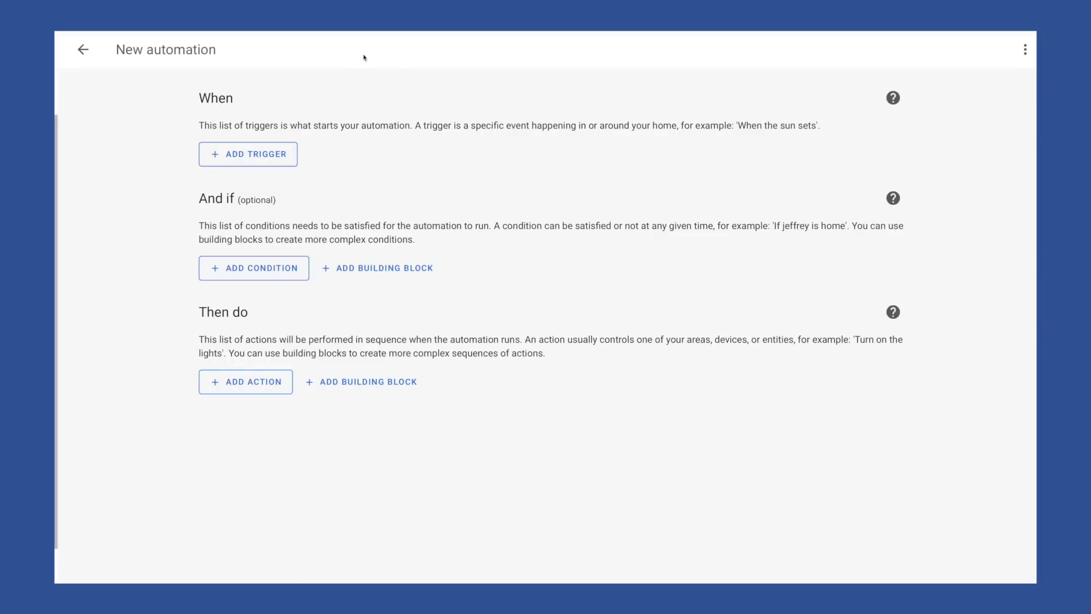
left_click(263, 165)
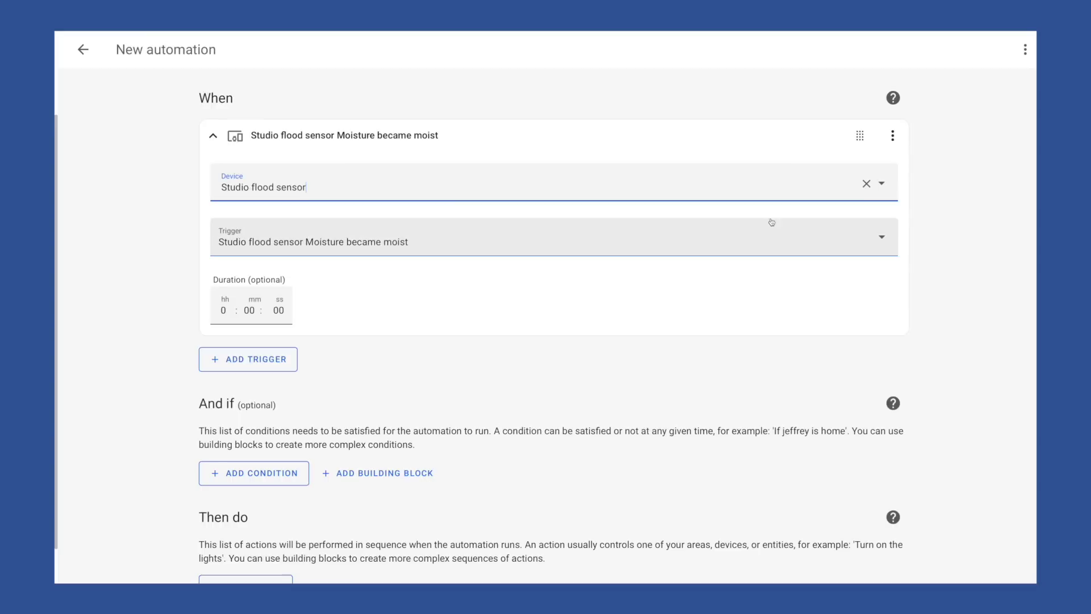
left_click(892, 136)
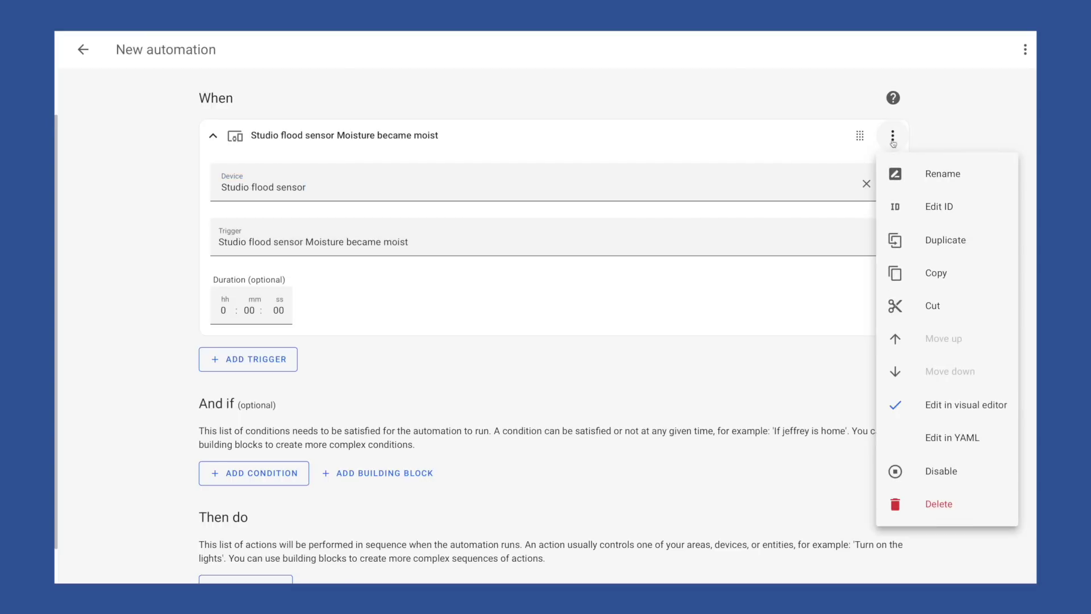
left_click(944, 506)
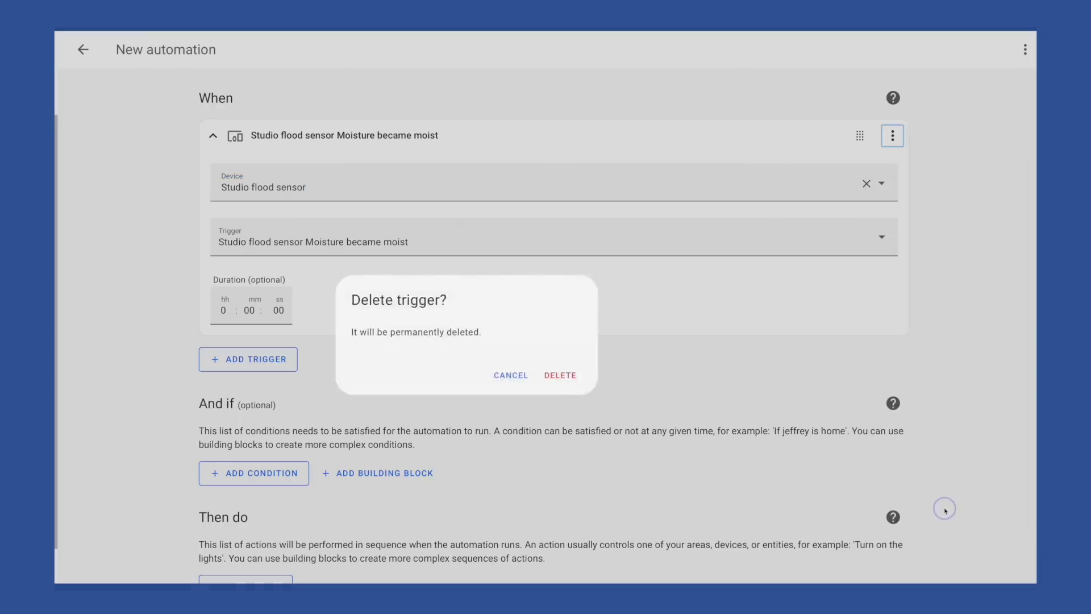
left_click(585, 379)
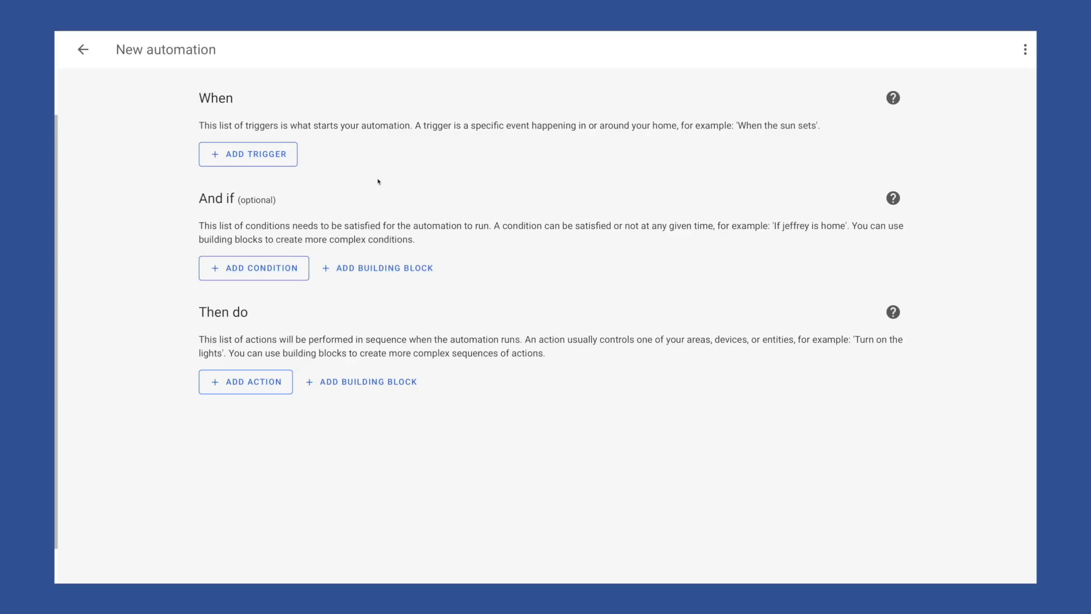
Step: Add a State trigger watching the havc flood sensor Moisture entity
left_click(259, 159)
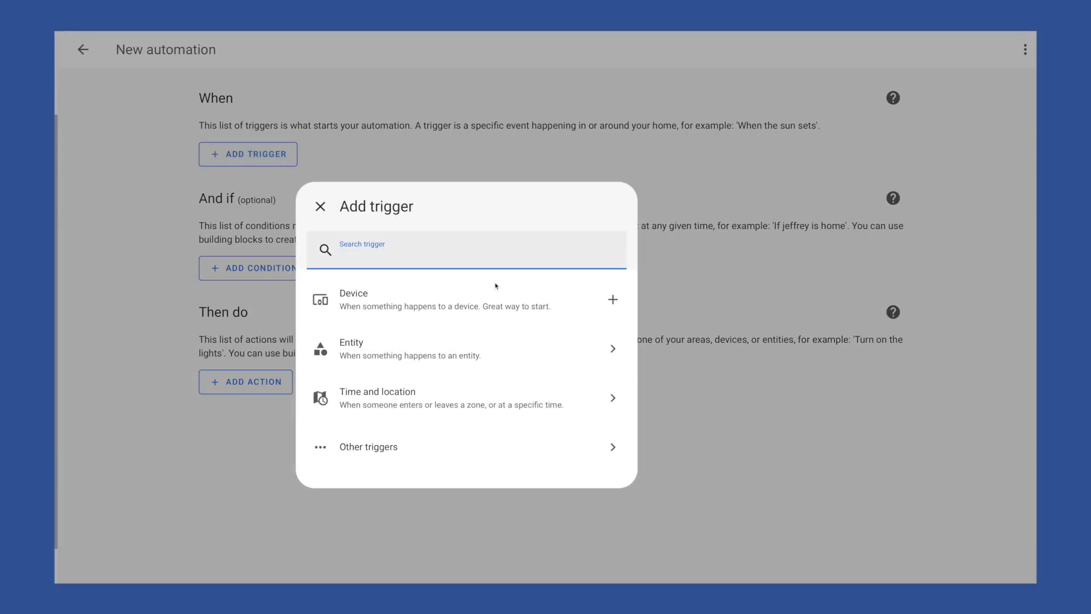
left_click(509, 356)
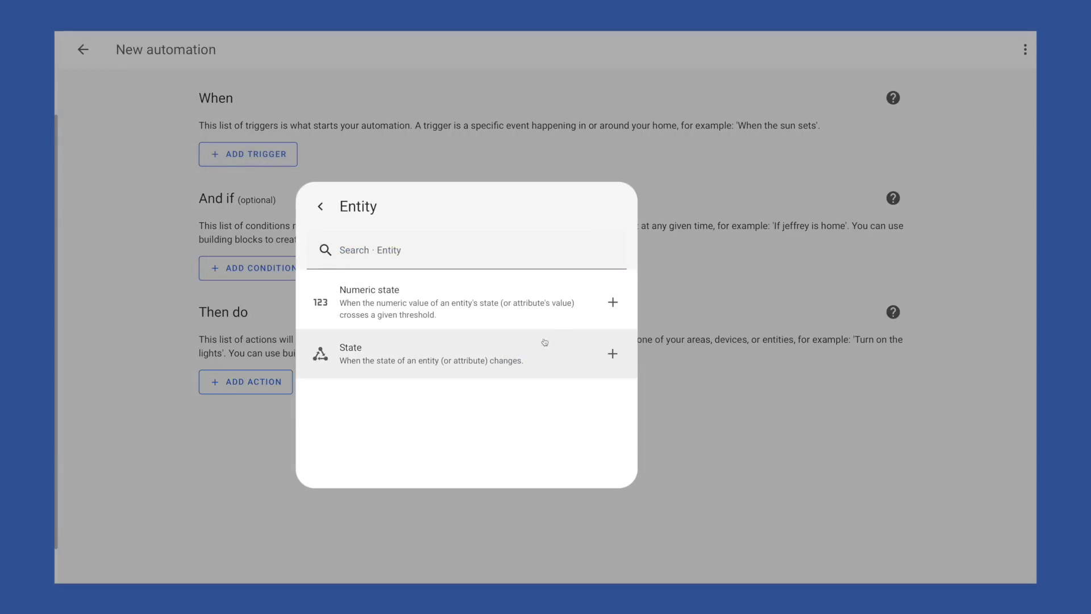
left_click(560, 356)
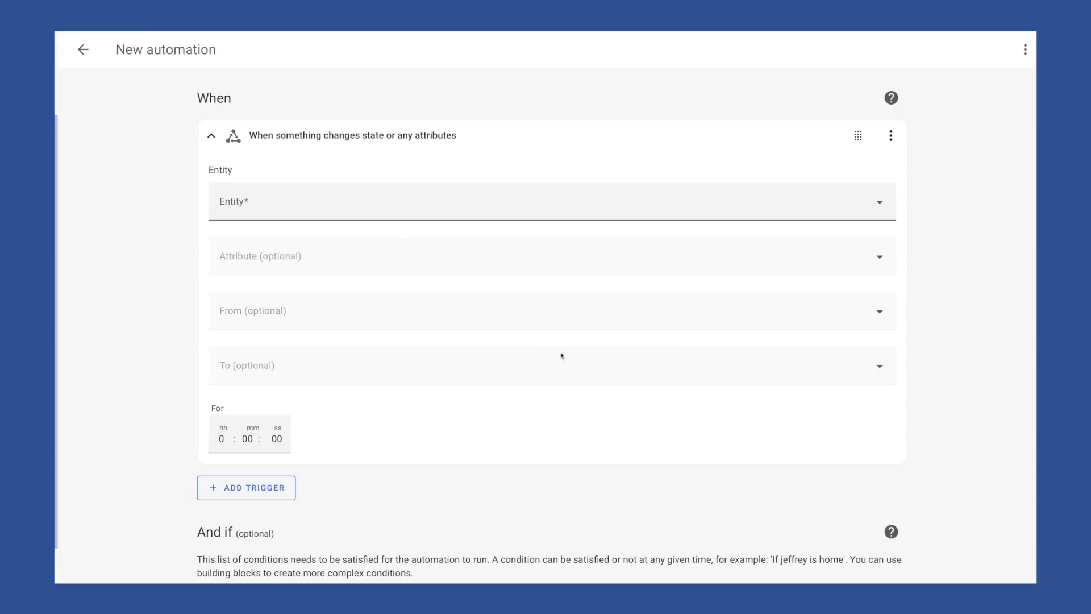
left_click(263, 206)
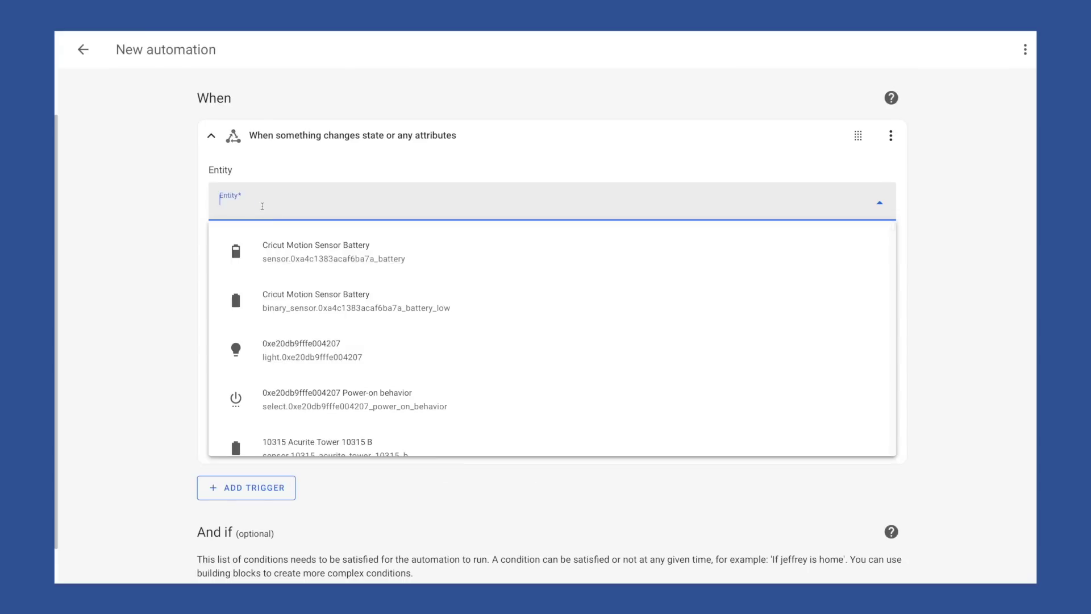
type("flood s")
left_click(273, 350)
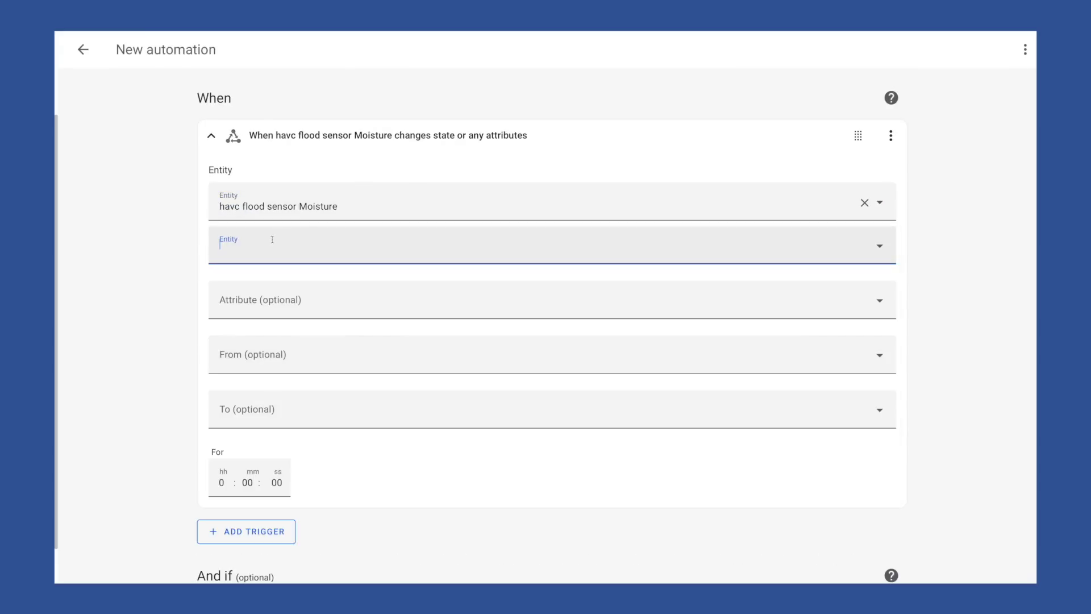
Step: Add the Studio and pottery flood sensor Moisture entities and set the target state to Wet
type("flood")
scroll(316, 318, "down", 5)
left_click(316, 307)
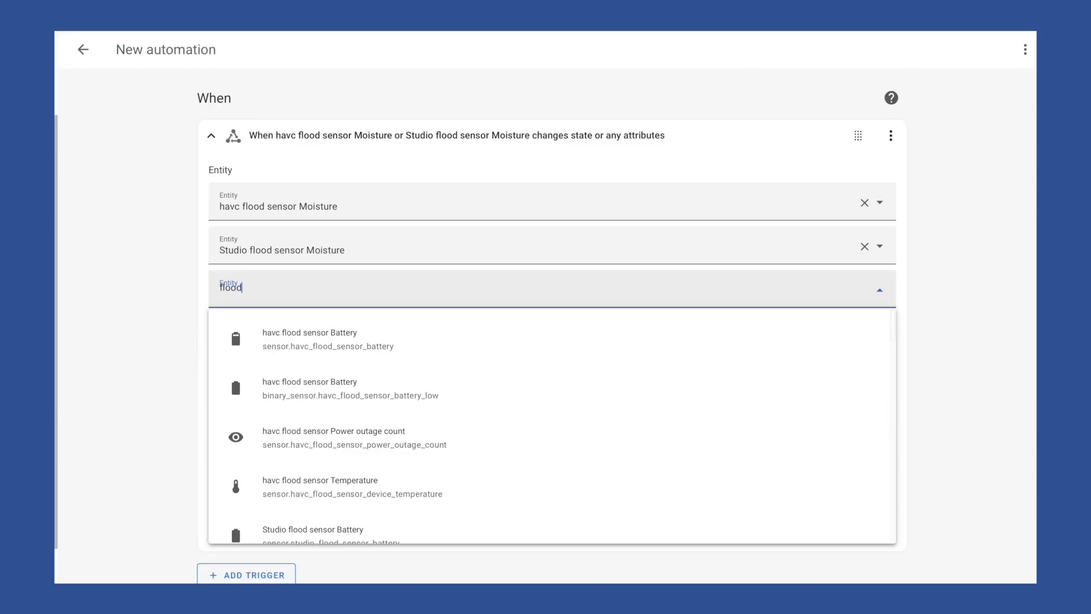
type("flood")
scroll(255, 341, "down", 5)
left_click(255, 322)
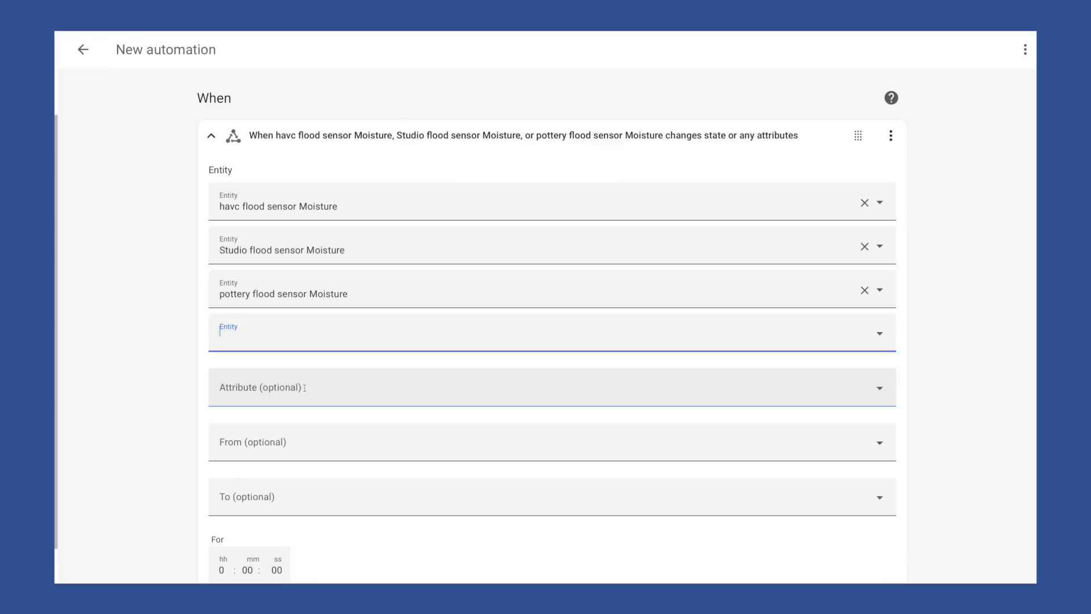
left_click(288, 497)
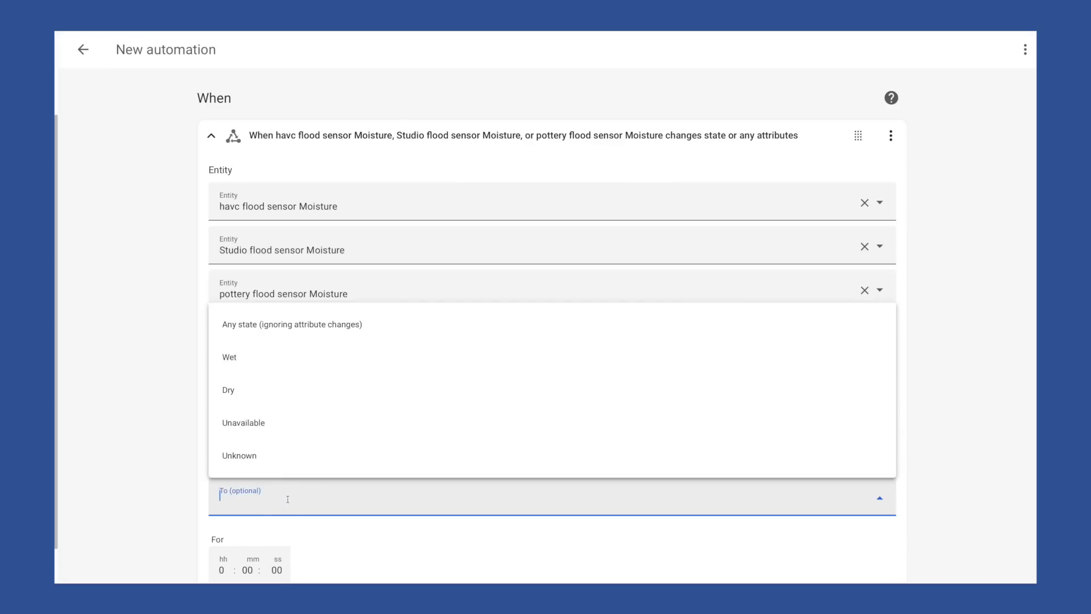
left_click(245, 362)
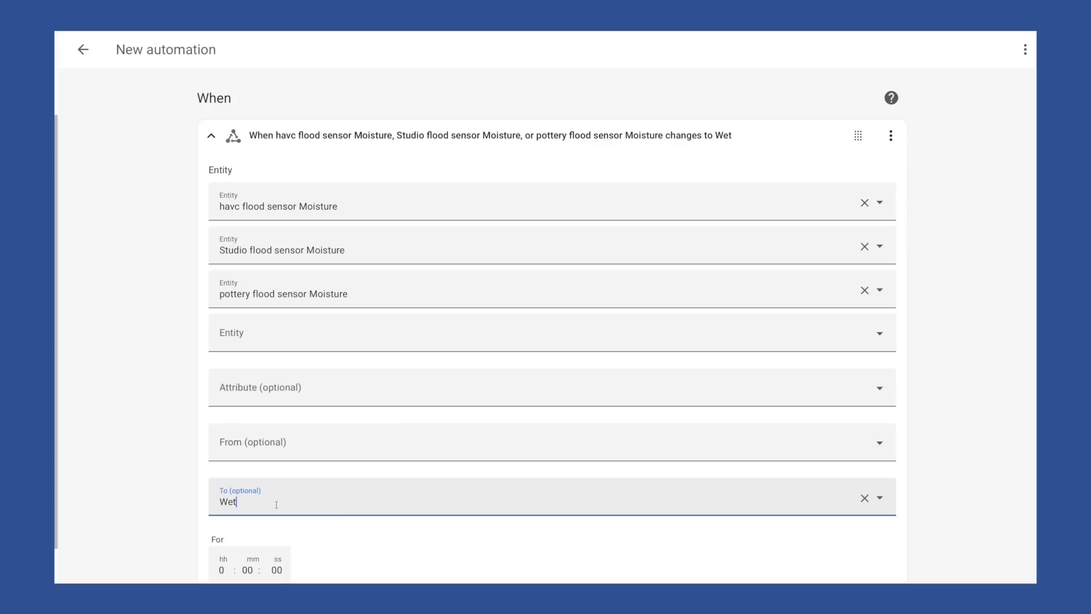
Step: Set the trigger's From state to Dry
left_click(346, 447)
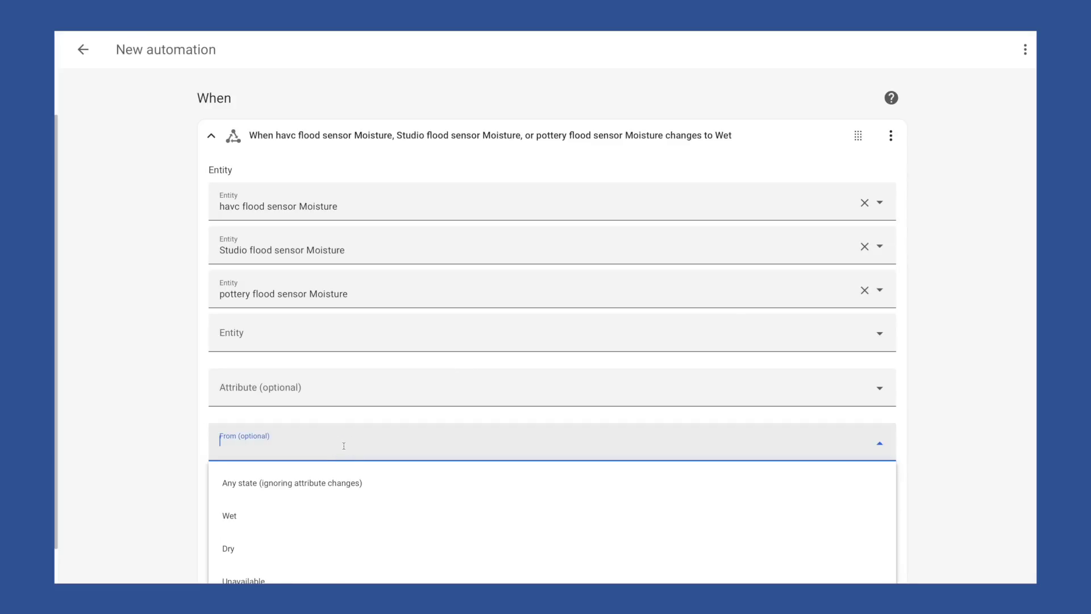
scroll(377, 430, "down", 1)
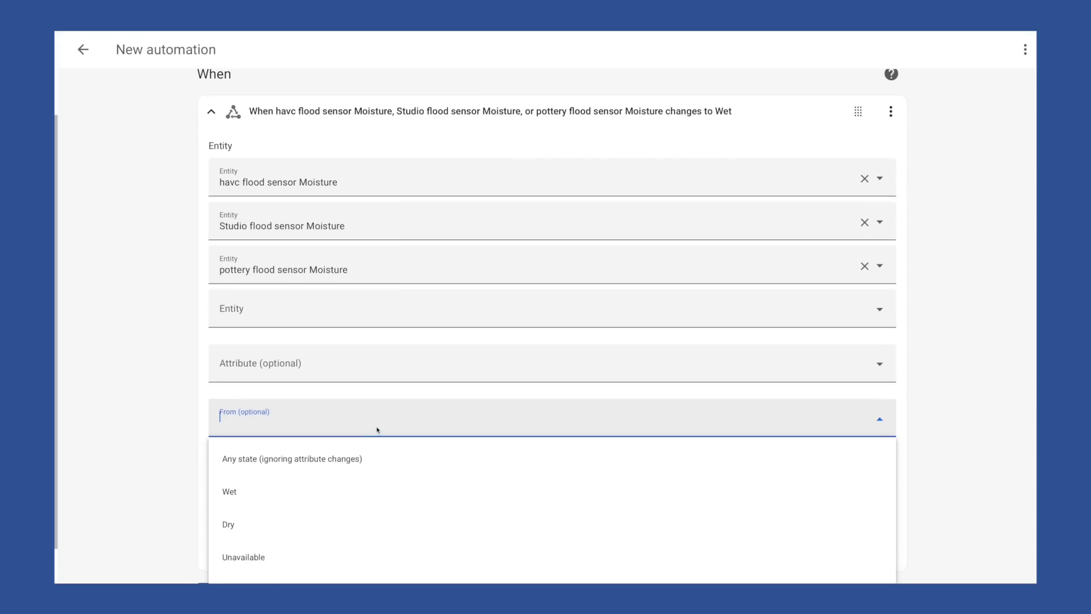
scroll(398, 404, "down", 2)
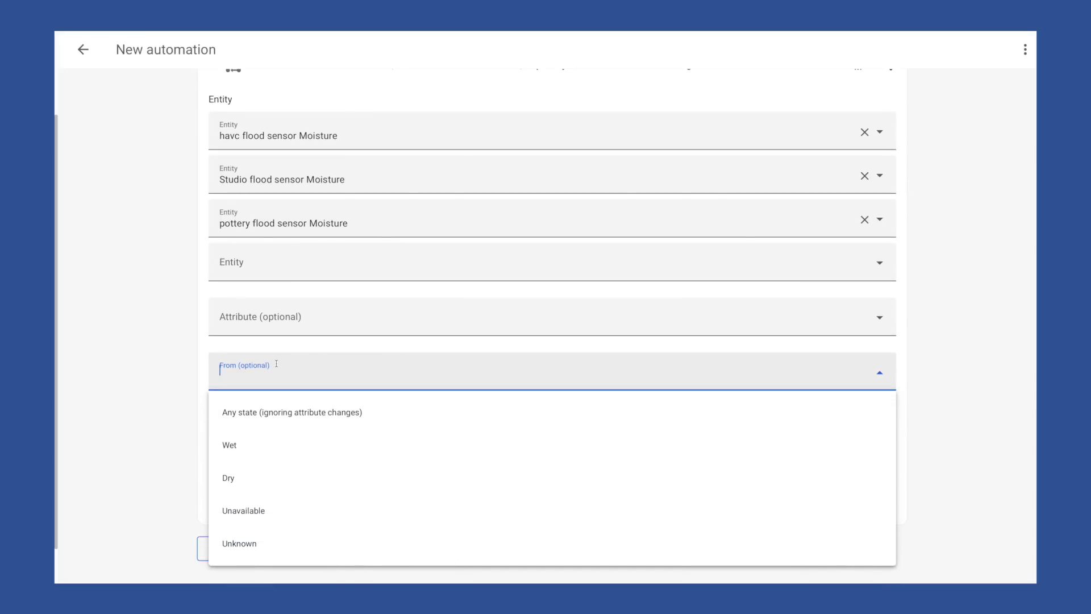
left_click(241, 478)
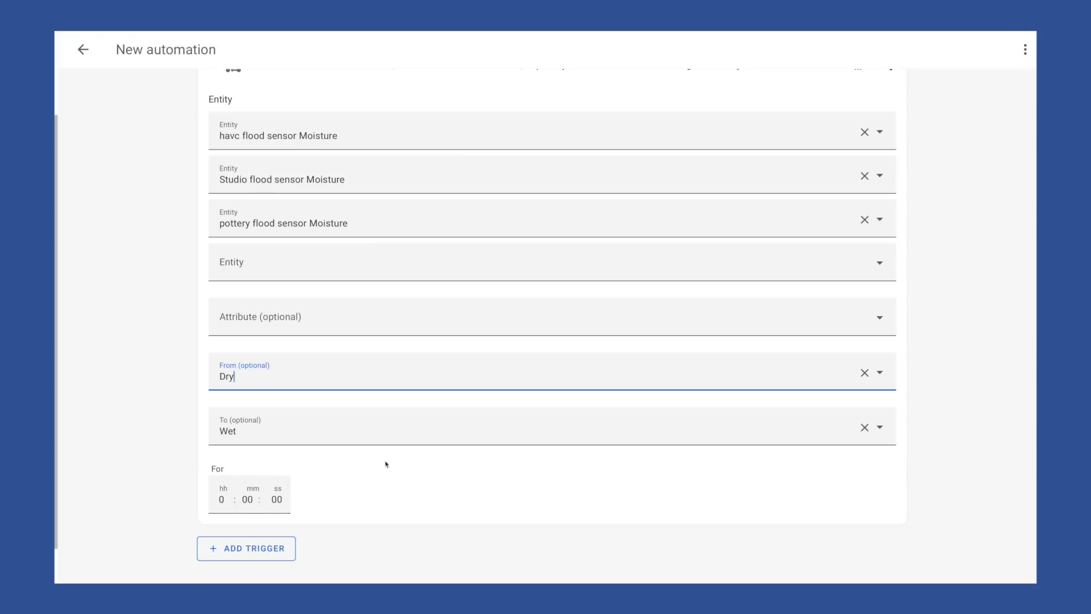
left_click(340, 369)
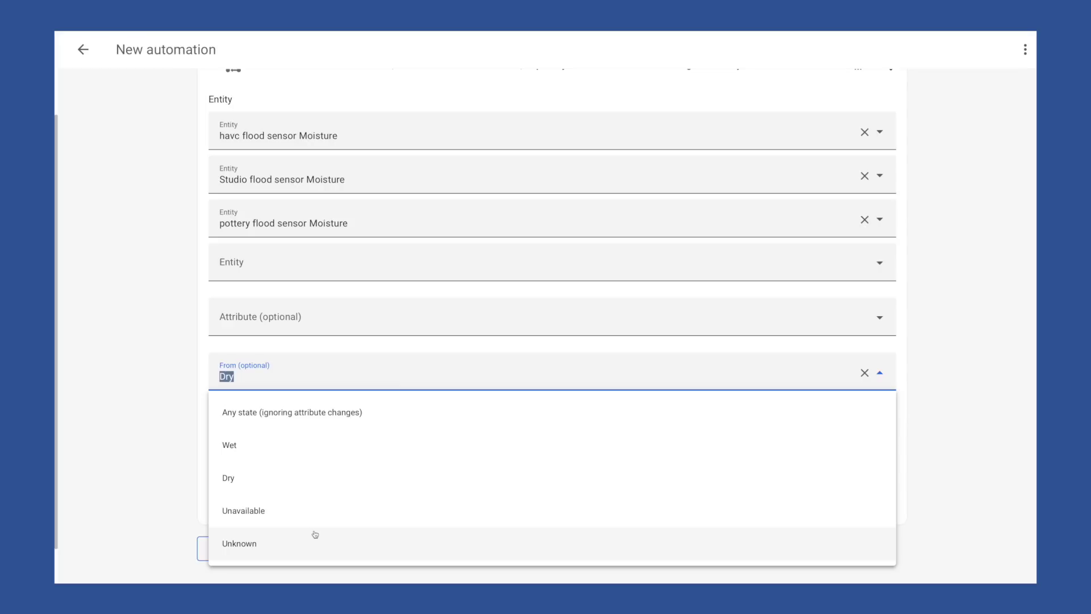
left_click(436, 465)
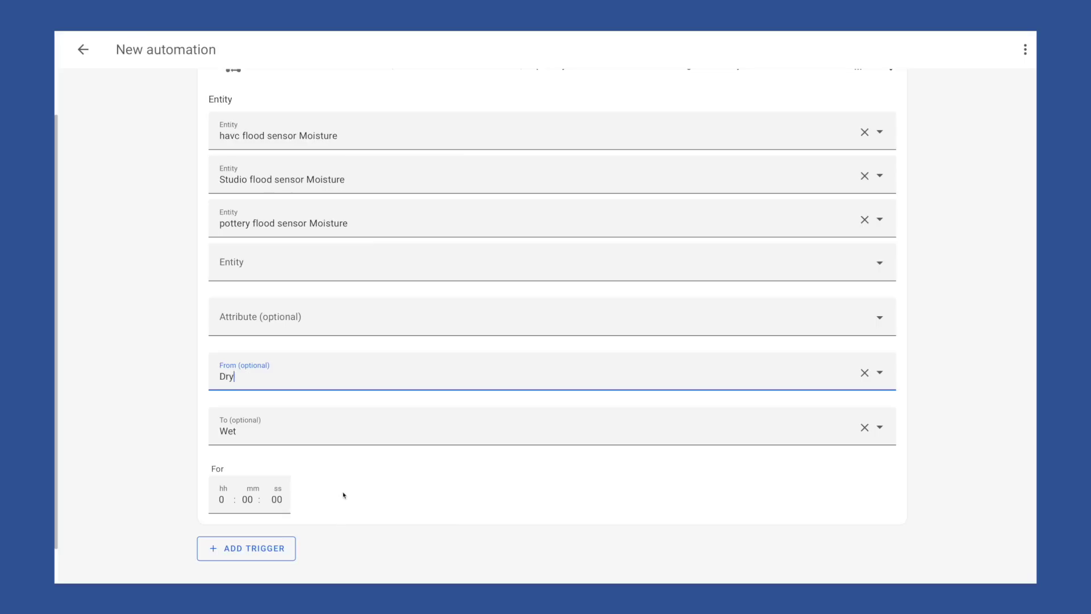
Step: Scroll back up to the trigger header to review its Dry-to-Wet summary
scroll(343, 495, "up", 2)
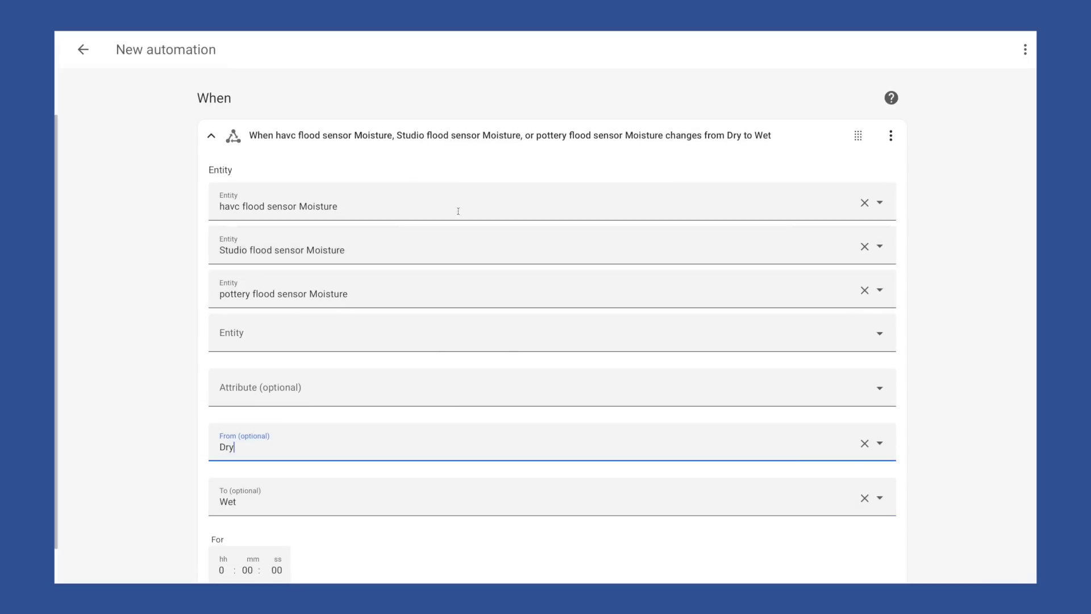
Step: Collapse the flood sensor trigger and rename it 'Basement gets wet'
left_click(211, 136)
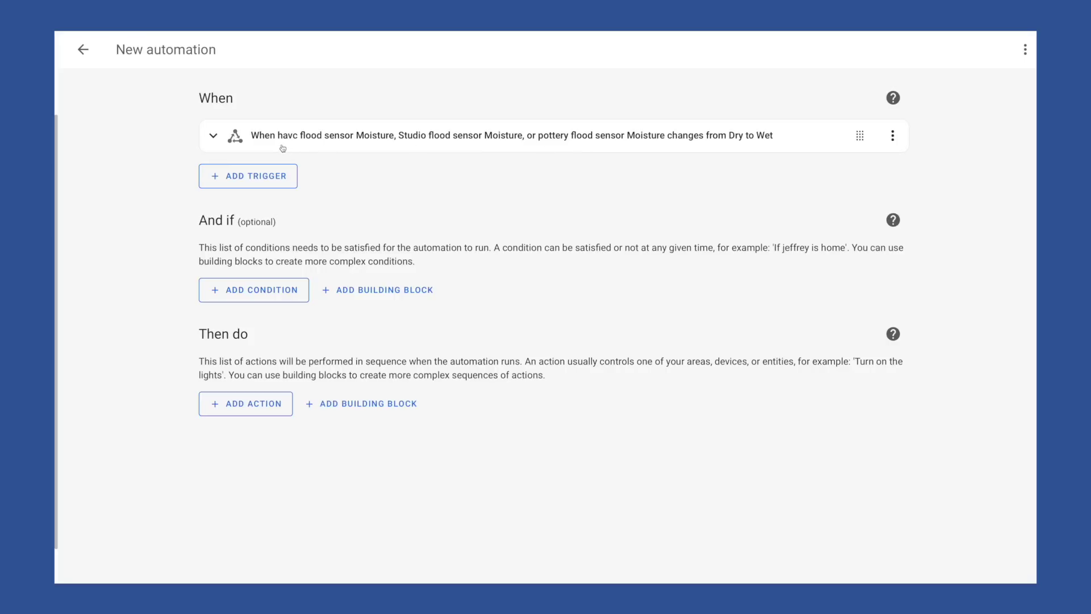
left_click(891, 136)
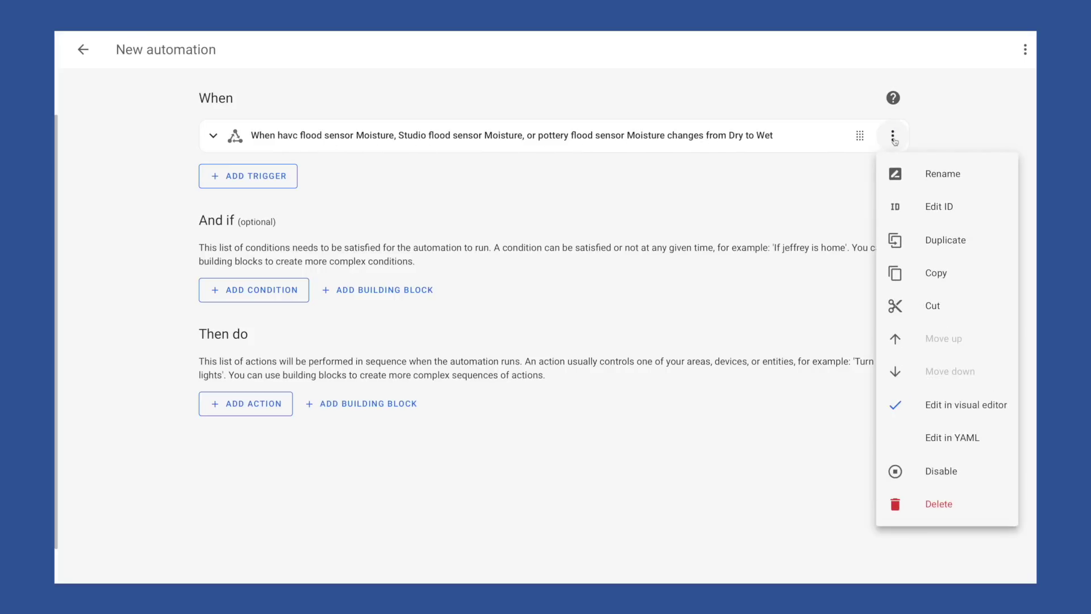
left_click(943, 174)
type("Basement get")
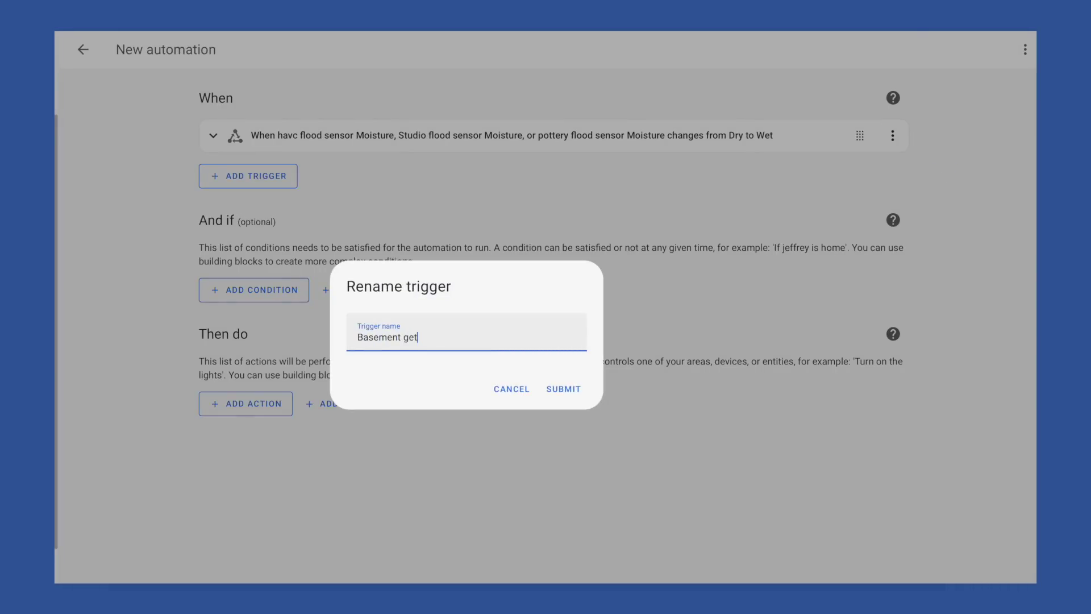
type("s wet")
left_click(558, 390)
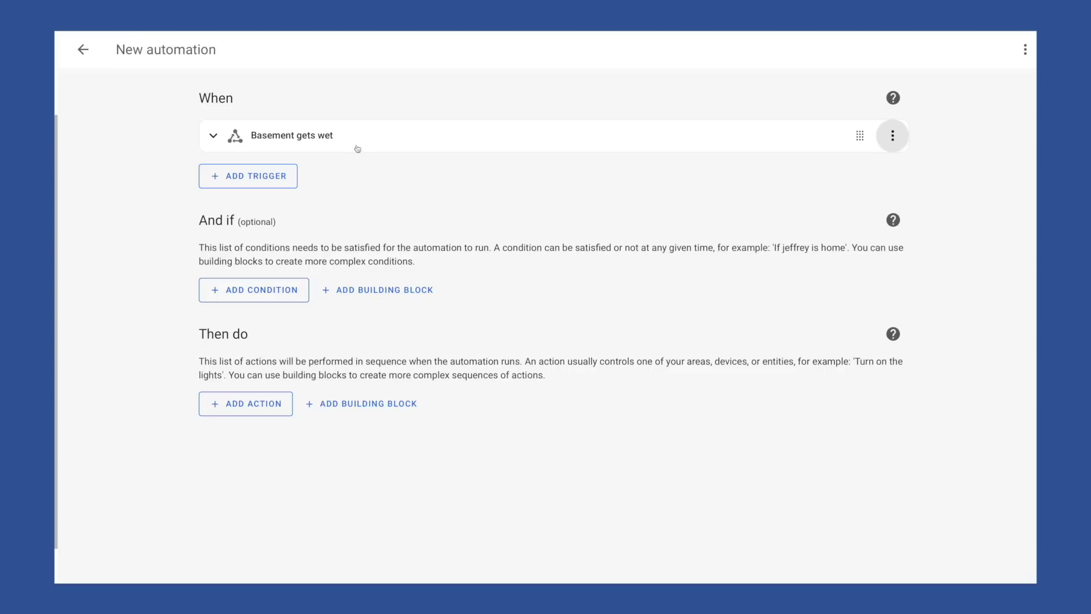
left_click(893, 139)
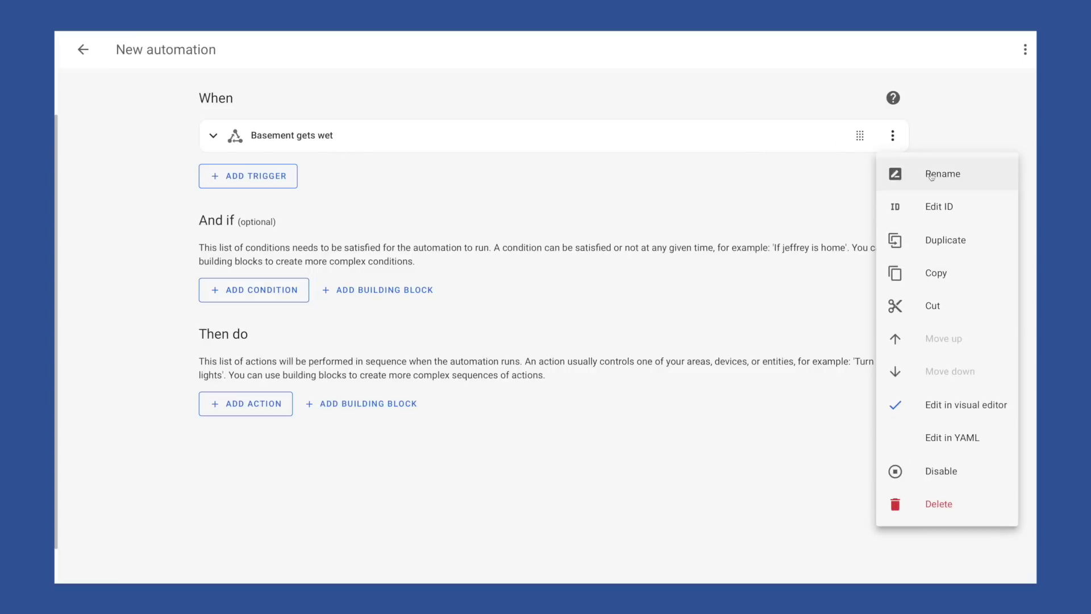
Step: Give the trigger the ID 'basement_floods' and collapse its card
left_click(947, 218)
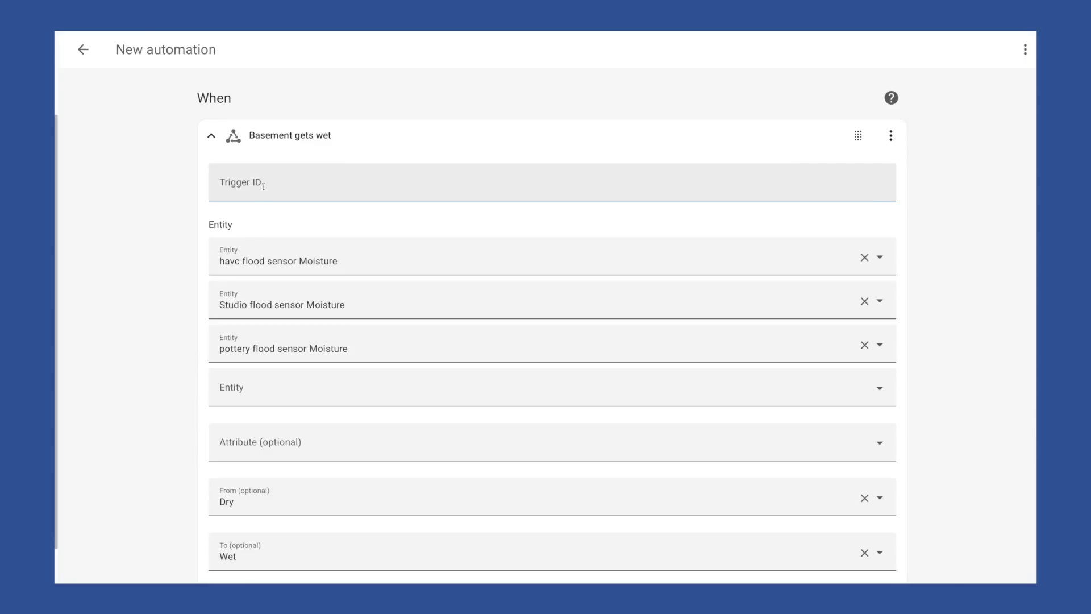
left_click(260, 190)
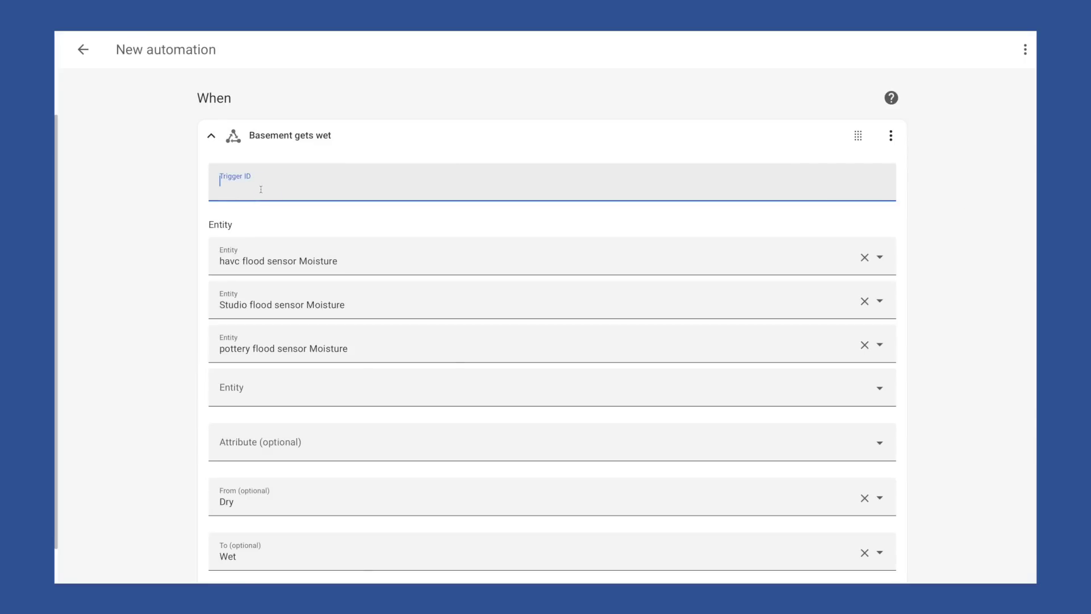
type("basement_floods")
left_click(211, 135)
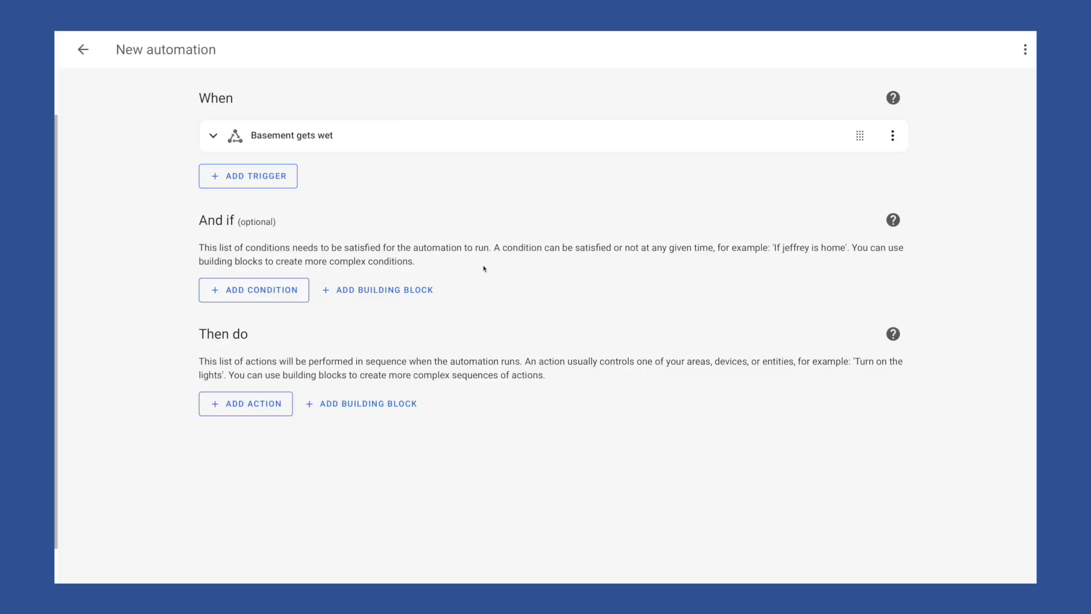
Step: Add an Entity > State condition under And if, after browsing other condition categories
left_click(278, 291)
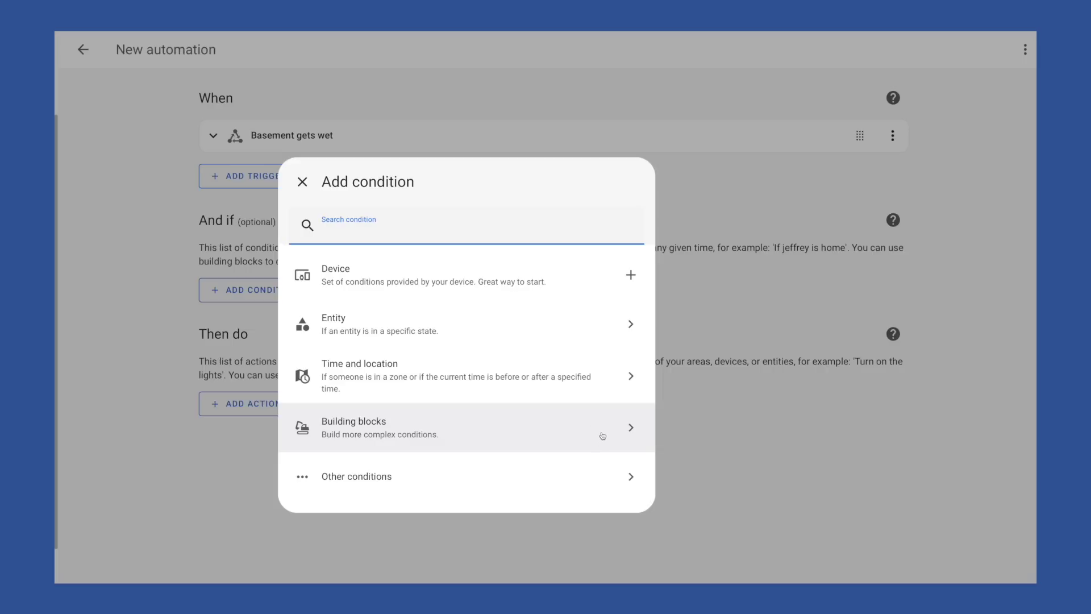
left_click(621, 476)
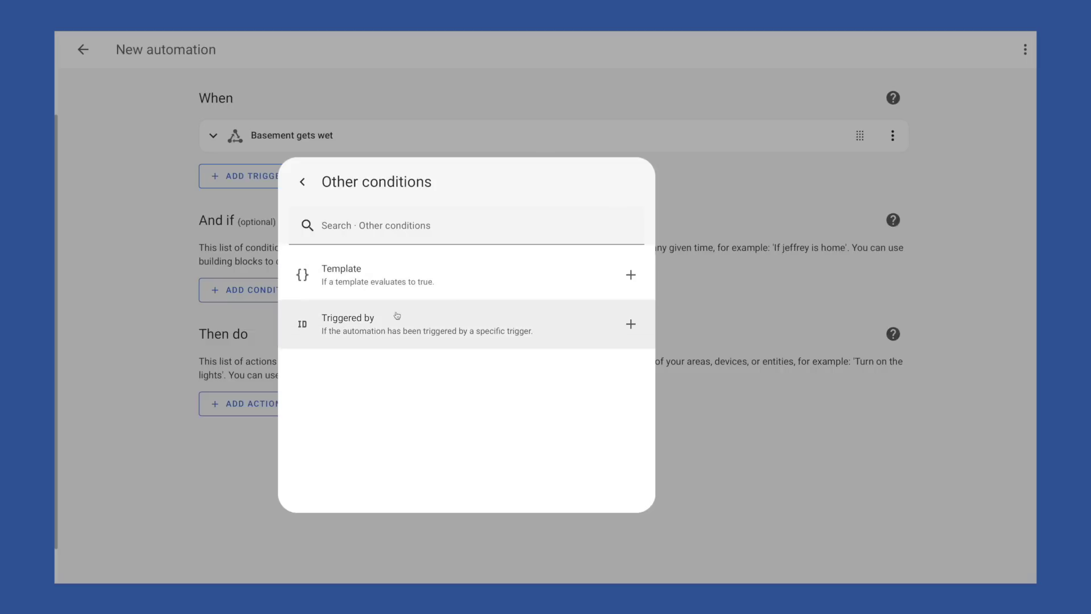
left_click(303, 181)
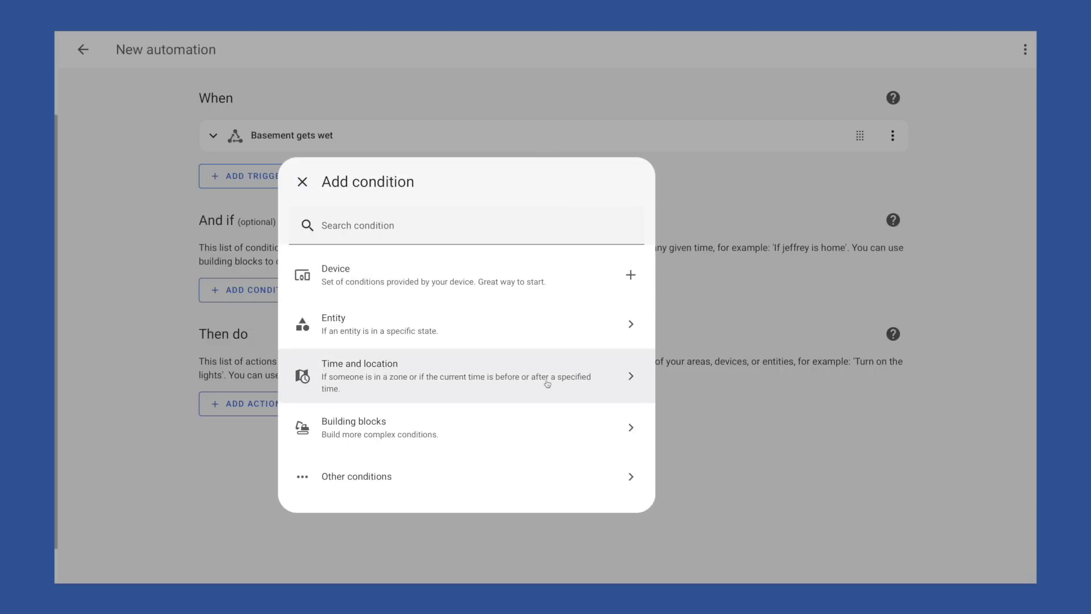
left_click(539, 430)
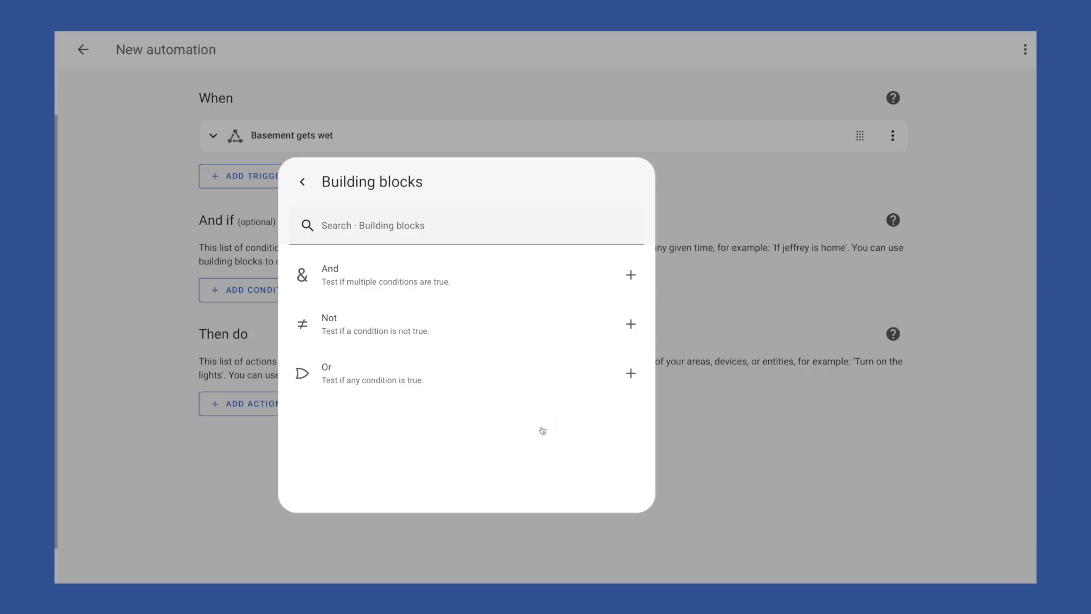
left_click(300, 183)
left_click(250, 289)
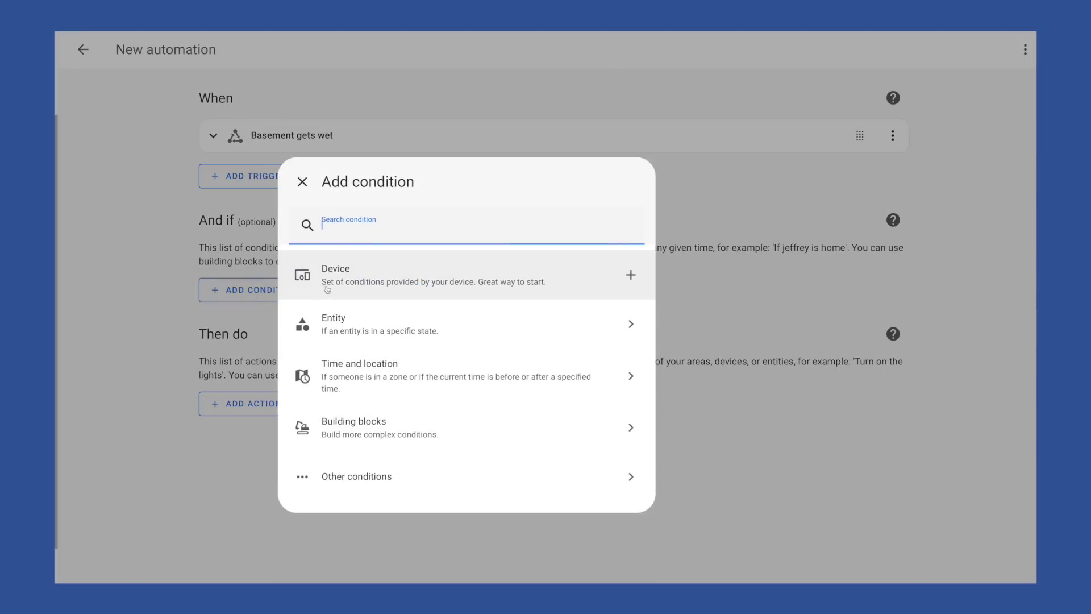
left_click(391, 328)
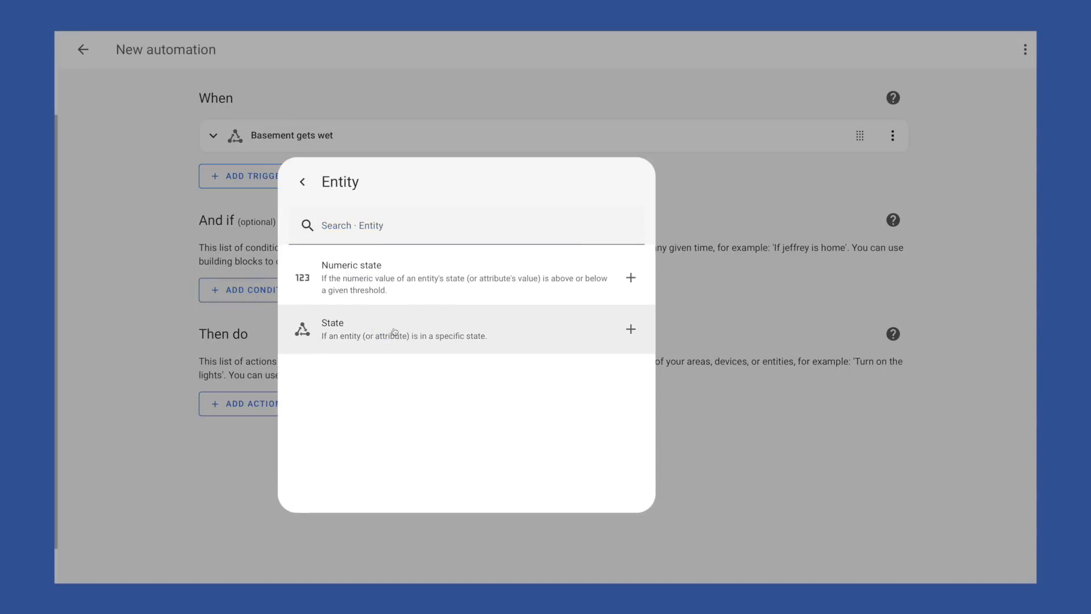
left_click(499, 321)
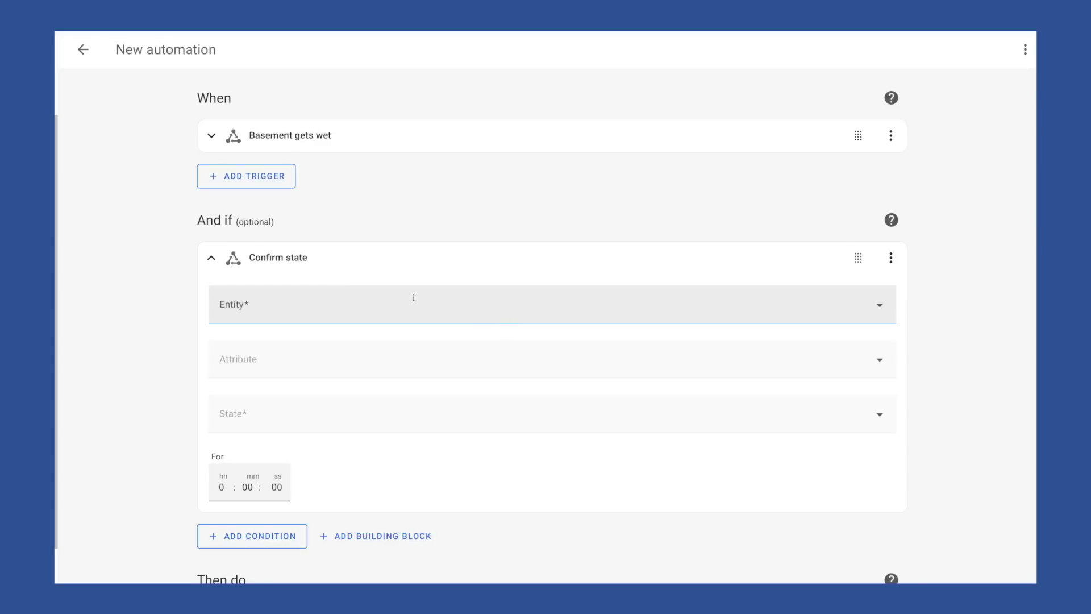
Step: Set the condition's entity to the Family group with required state 'home', then collapse it
left_click(325, 302)
type("group.fam")
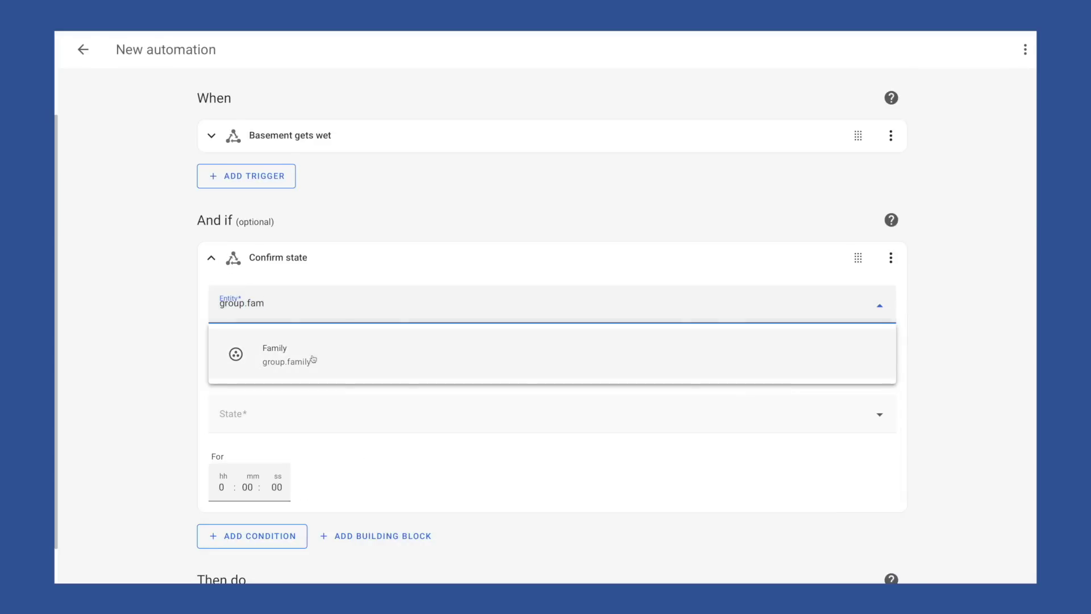
left_click(314, 346)
left_click(250, 409)
type("home")
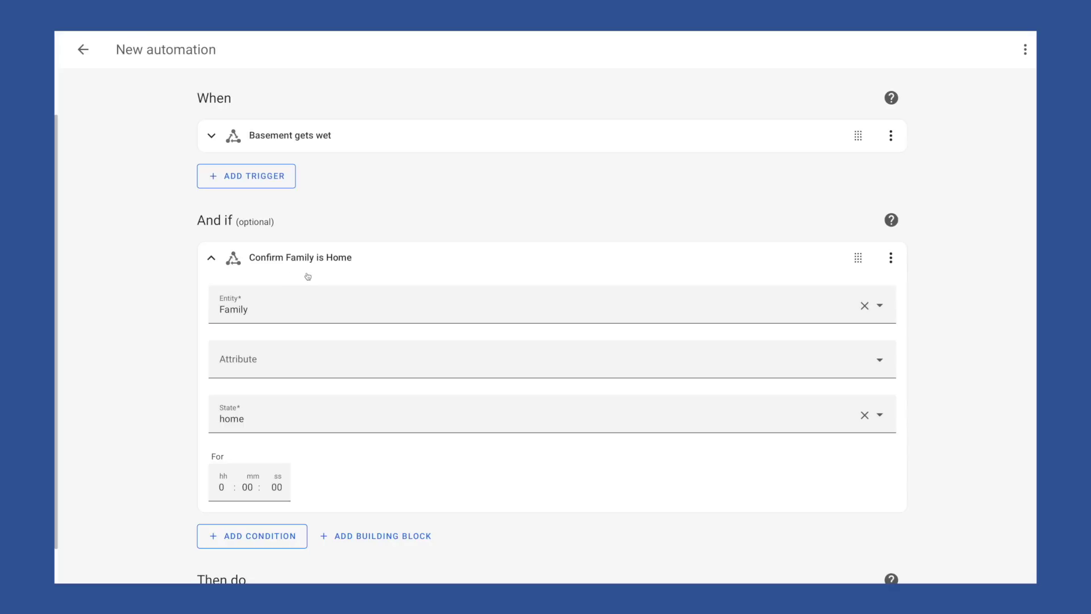
left_click(212, 258)
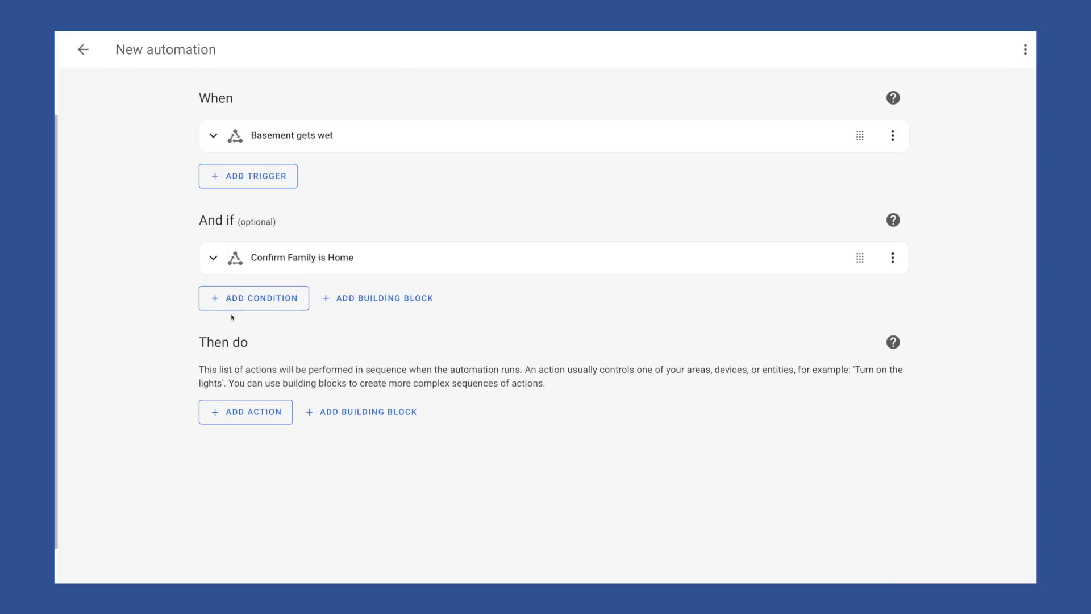
Step: Add an entity state condition requiring Guest Mode to be On, then collapse it
left_click(257, 303)
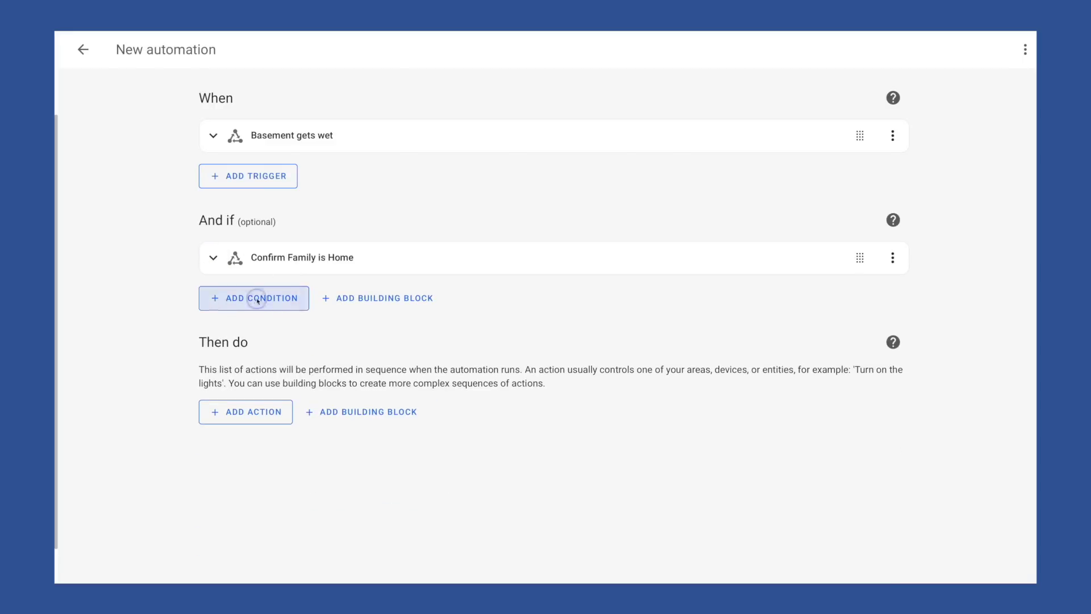
left_click(398, 330)
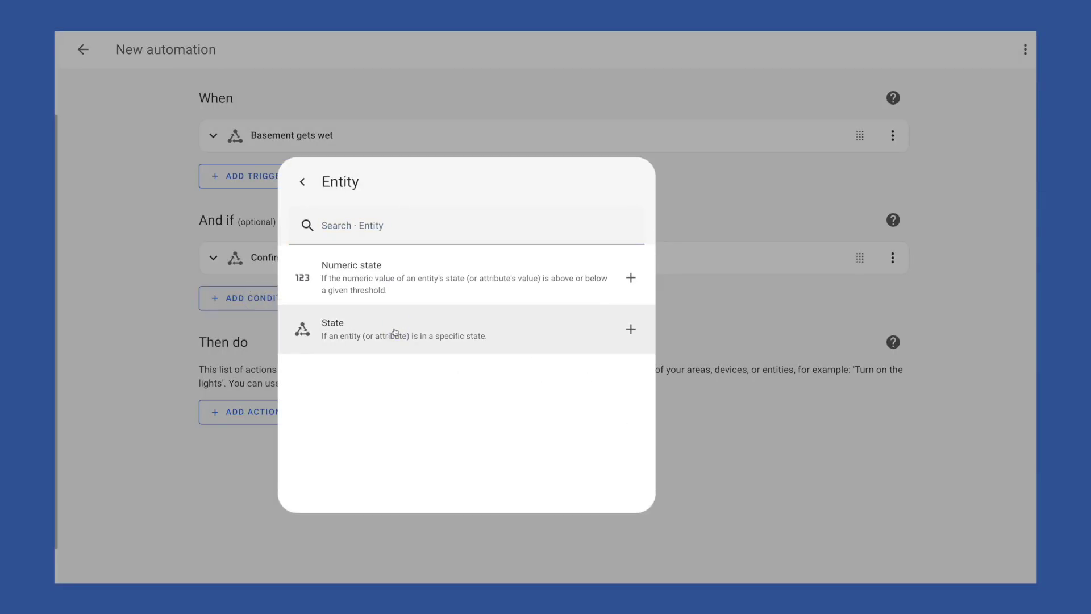
left_click(397, 328)
left_click(275, 347)
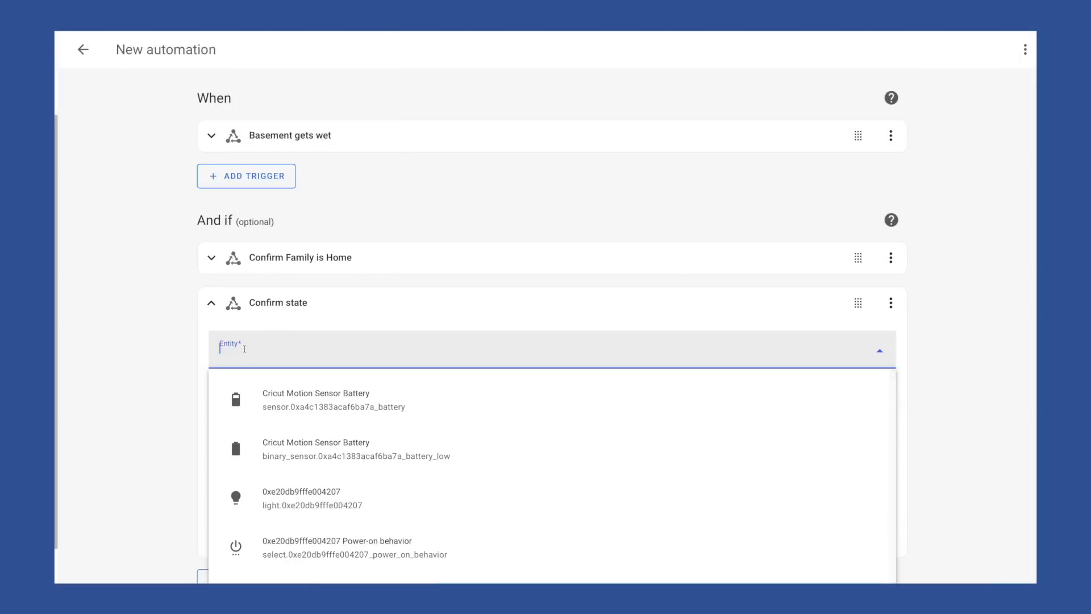
type("guest_mo")
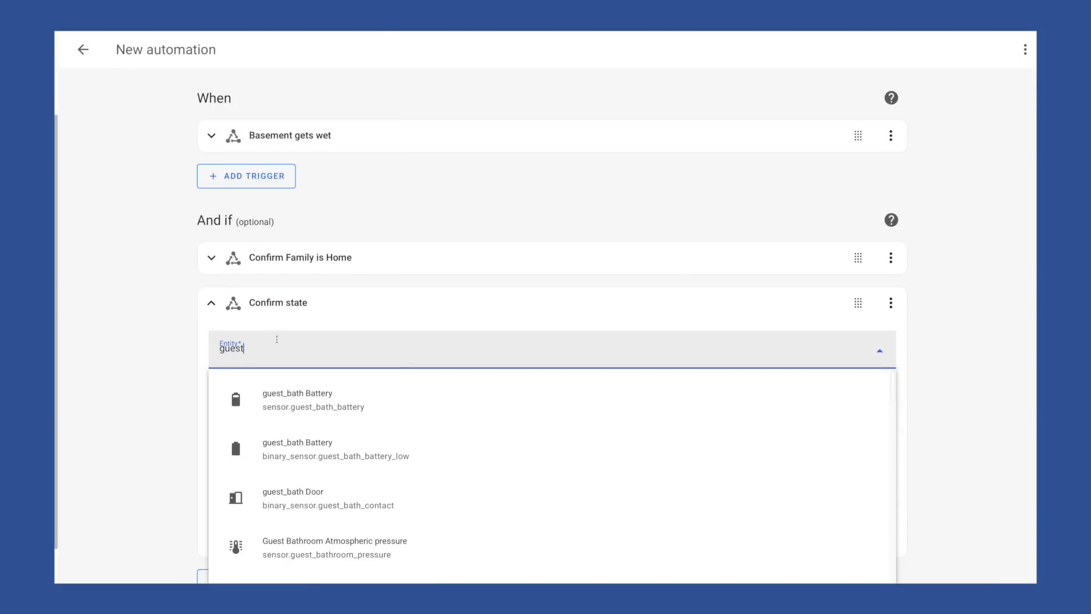
left_click(291, 500)
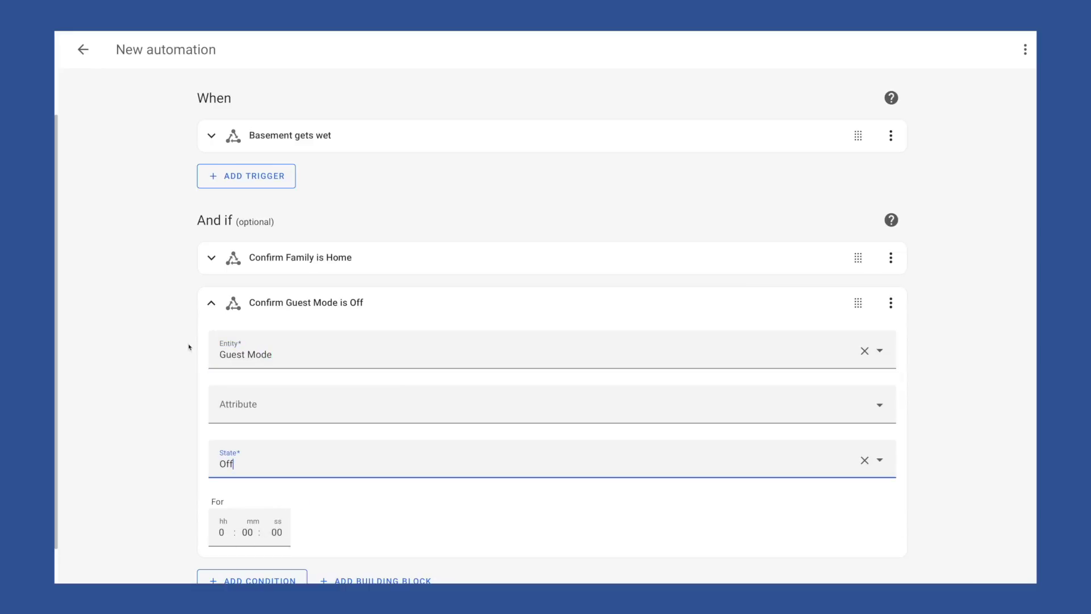
left_click(239, 463)
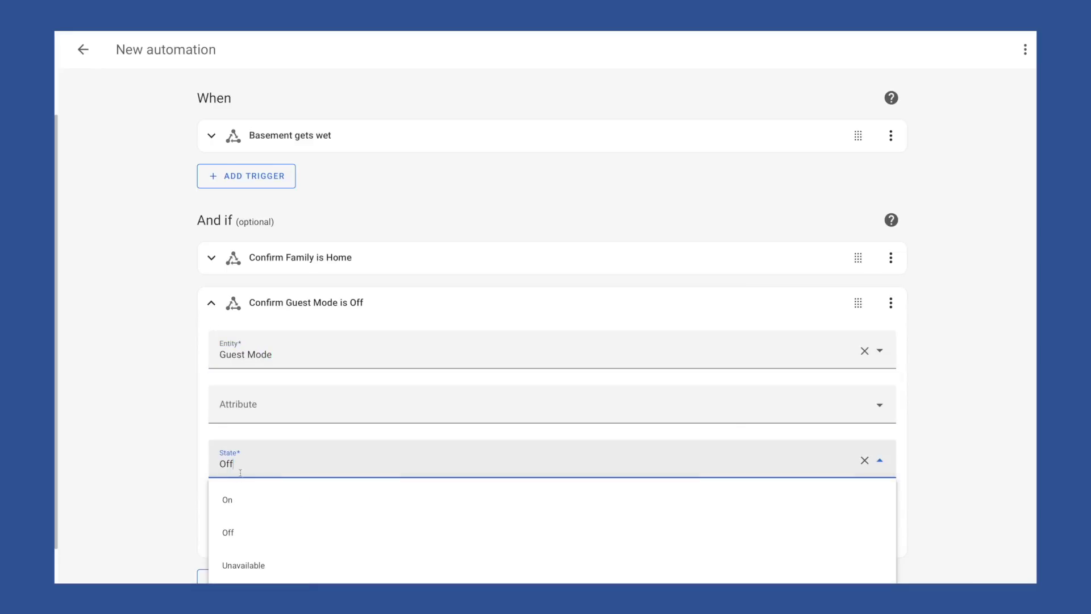
left_click(230, 499)
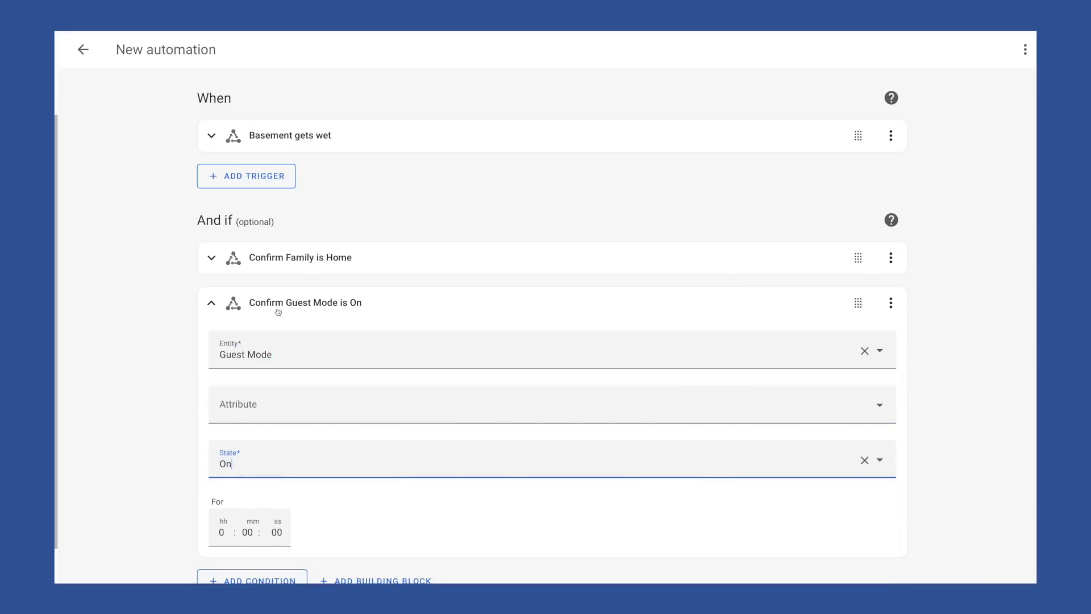
left_click(213, 303)
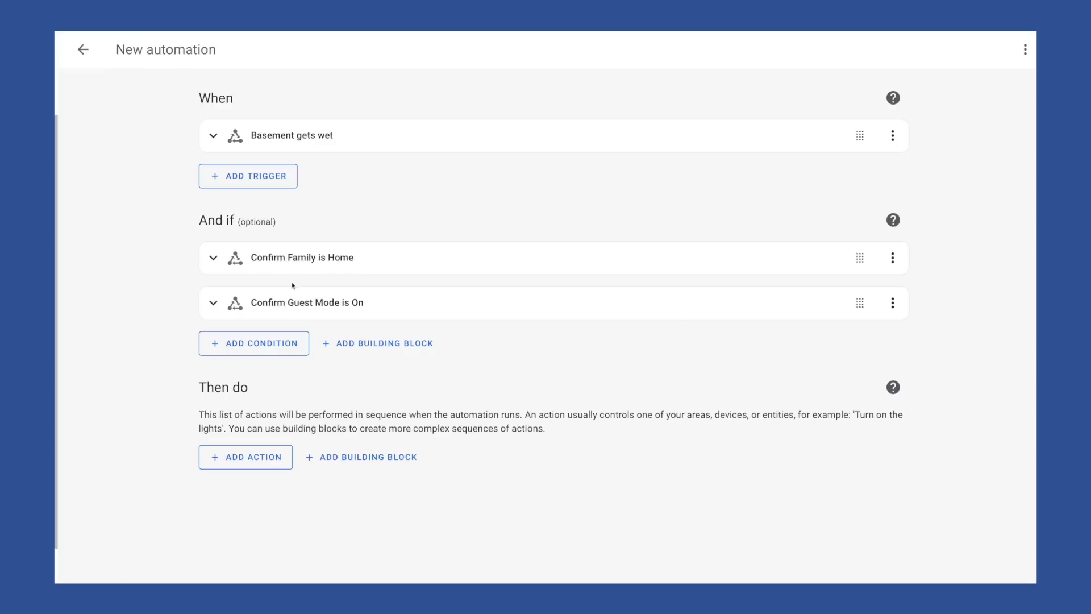
left_click(292, 348)
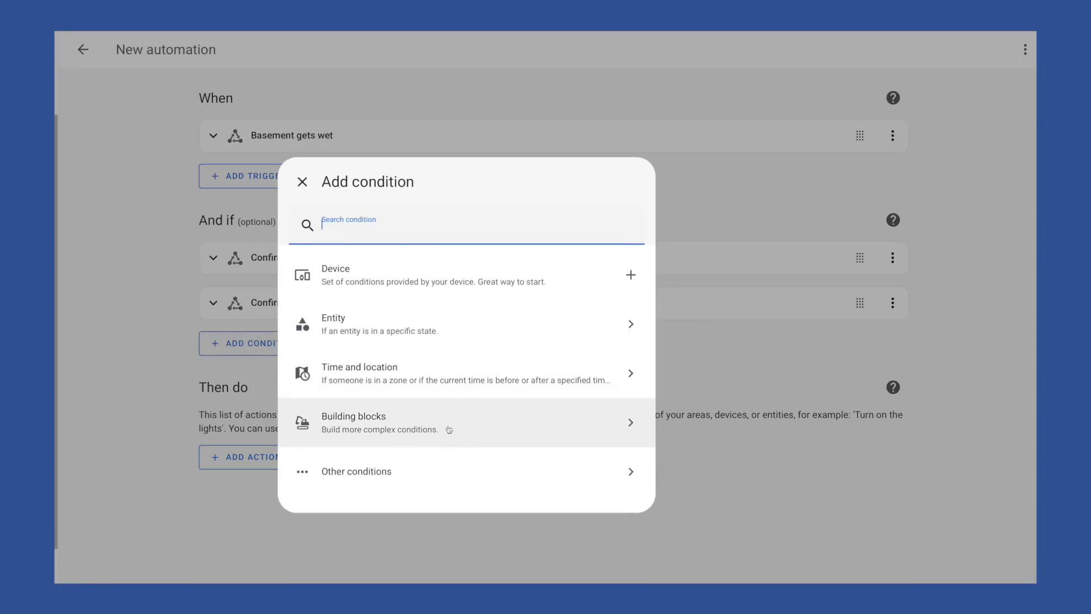
Step: Add an Or building block and drag the Guest Mode condition into it
left_click(425, 418)
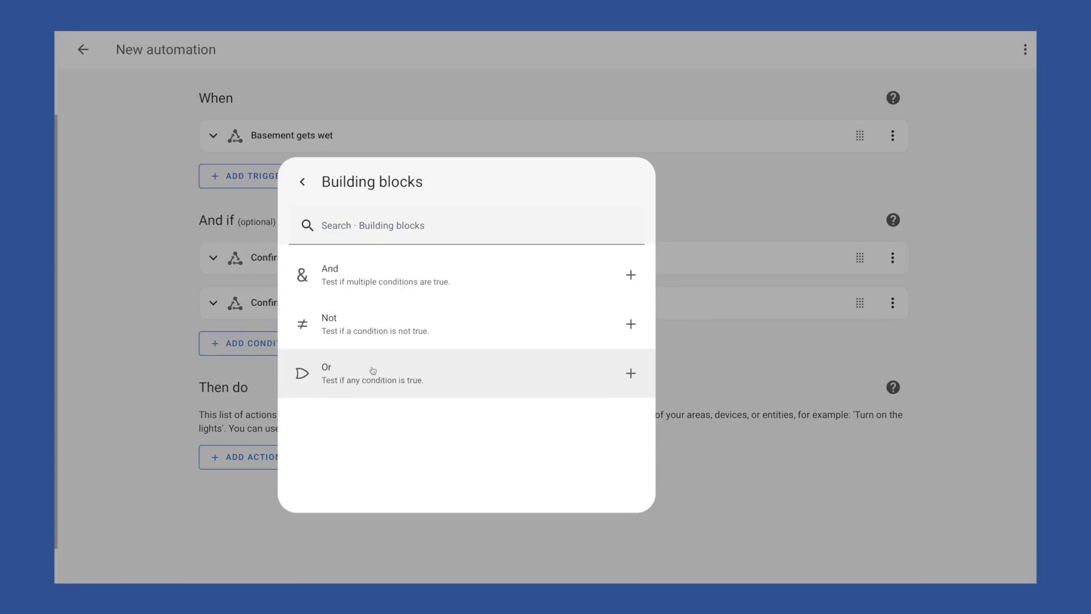
left_click(370, 371)
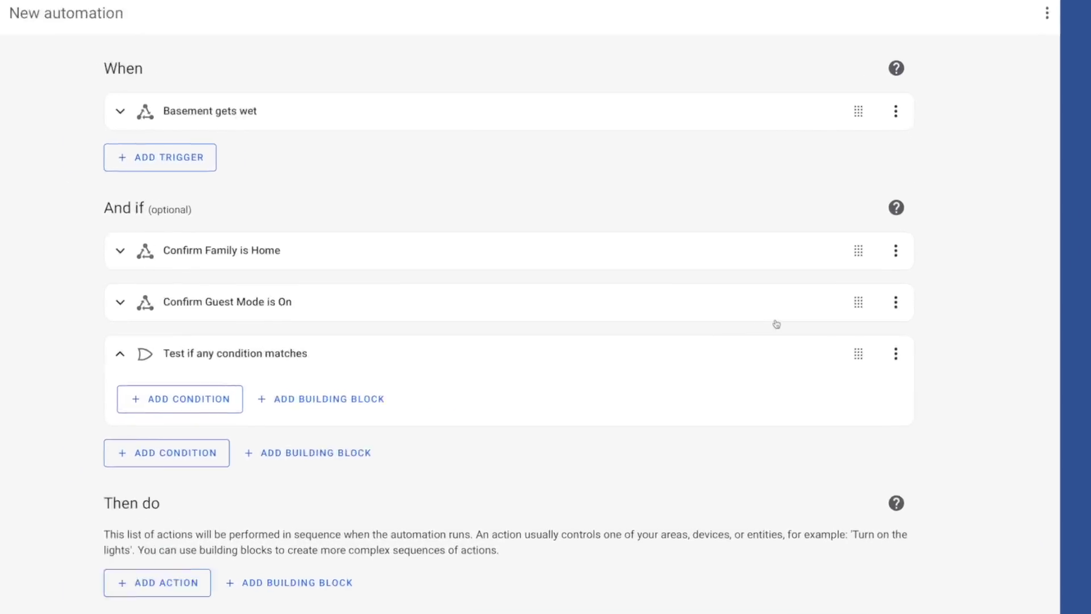
left_click_drag(858, 301, 866, 425)
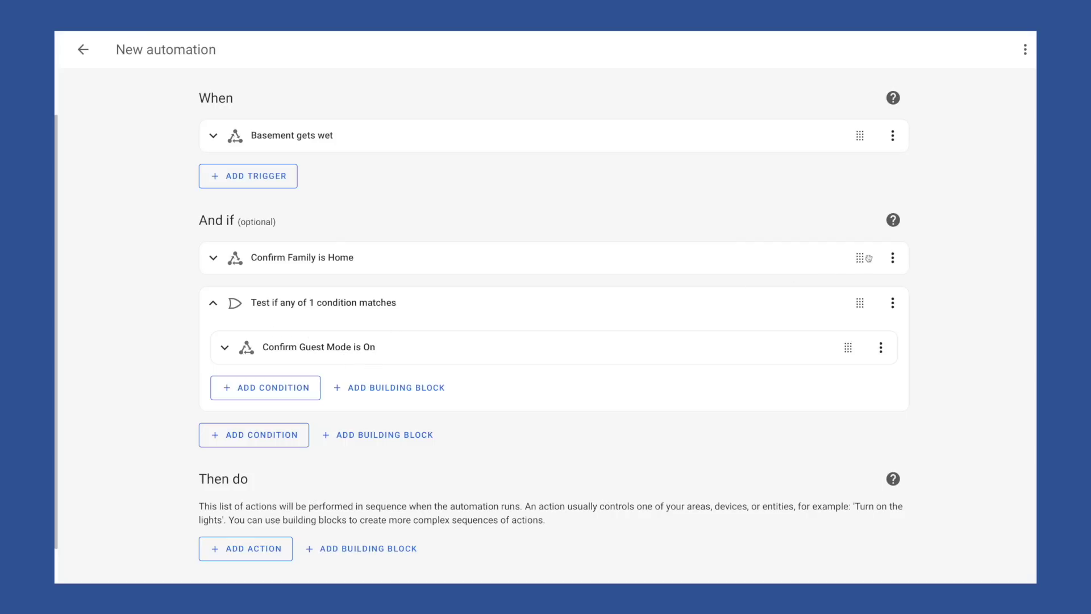
Step: Drag Confirm Family is Home into the Or block beside Guest Mode
left_click_drag(868, 258, 864, 316)
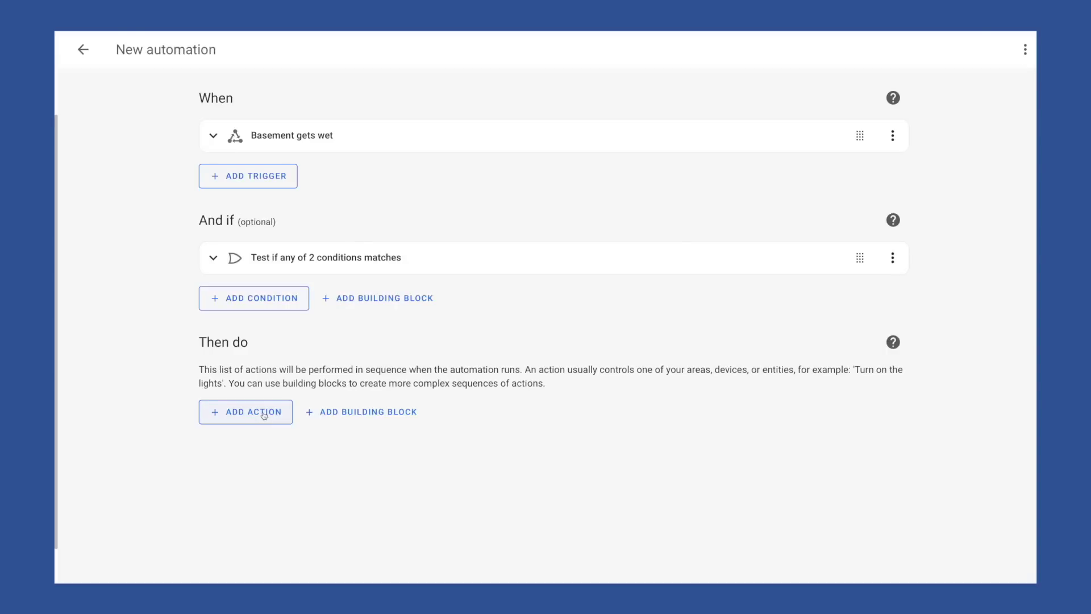
left_click(264, 415)
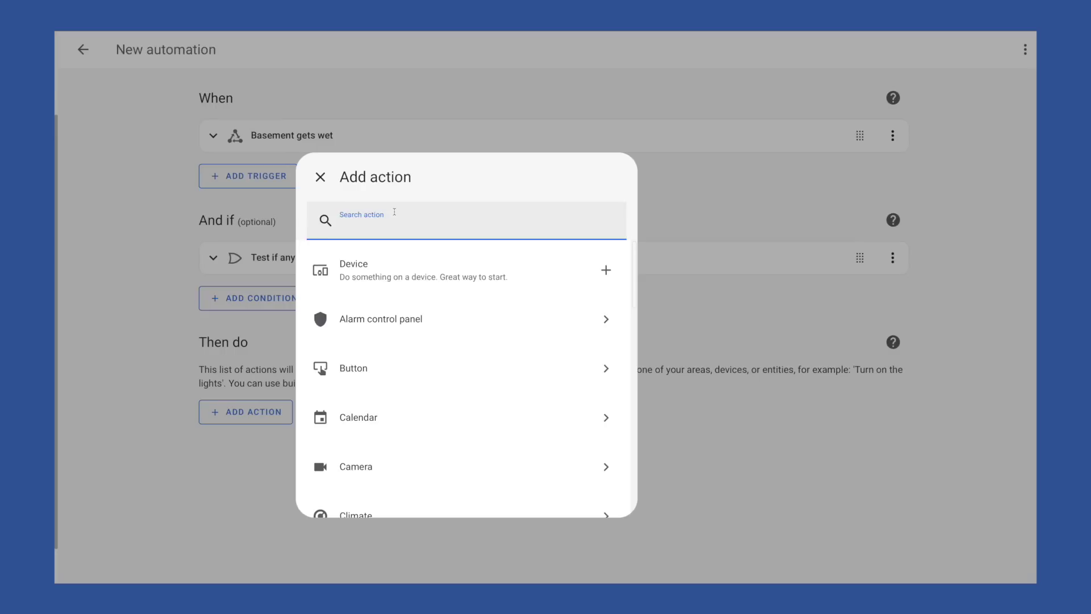
left_click(700, 410)
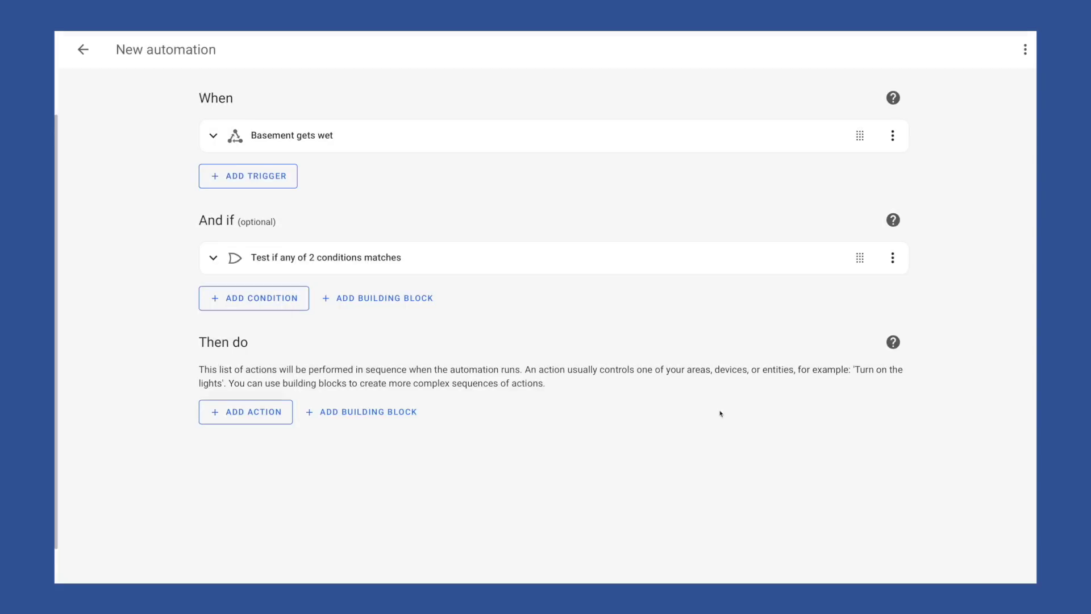
Step: Add a Choose action, expand its Option 1, and start a new condition there
left_click(366, 413)
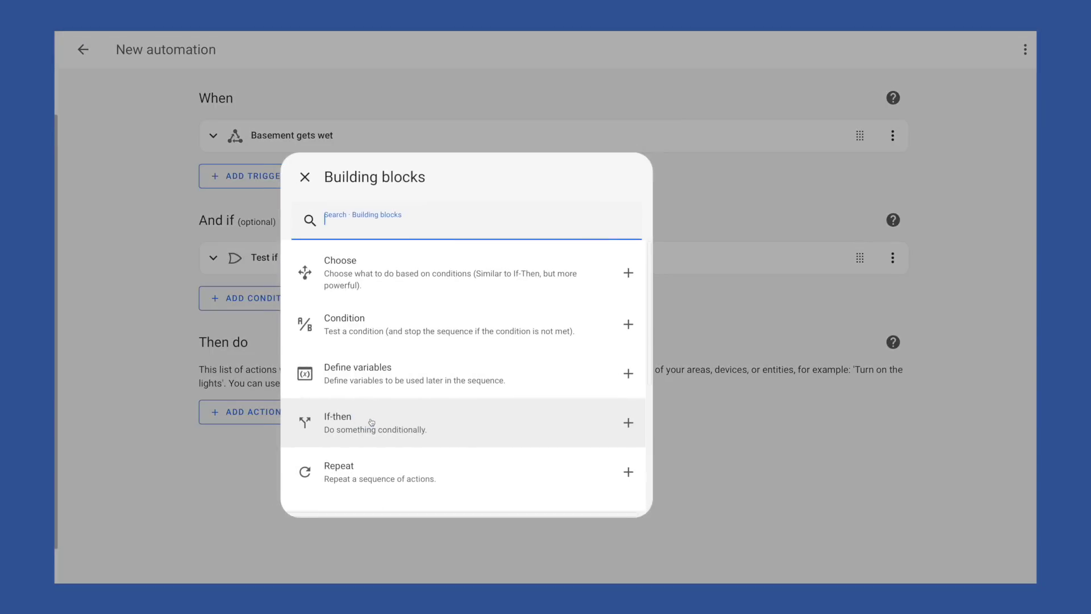
left_click(391, 287)
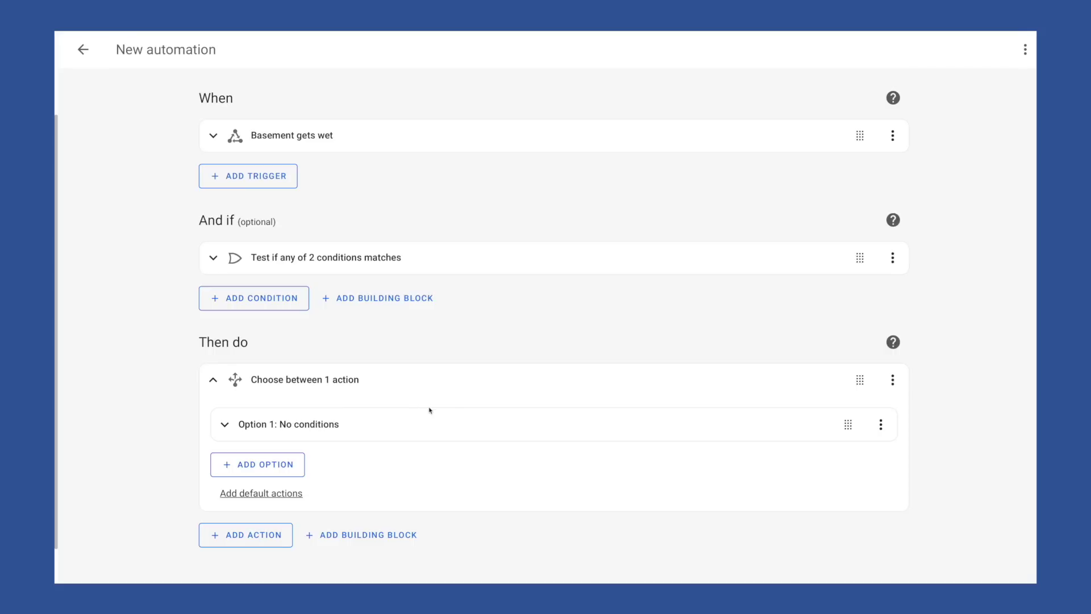
left_click(296, 424)
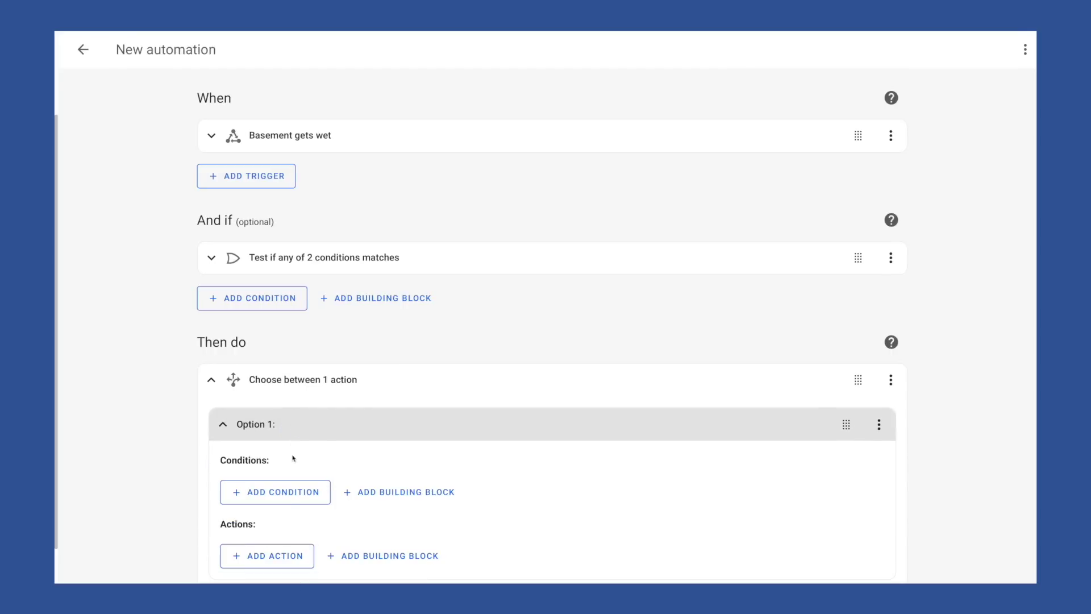
left_click(296, 498)
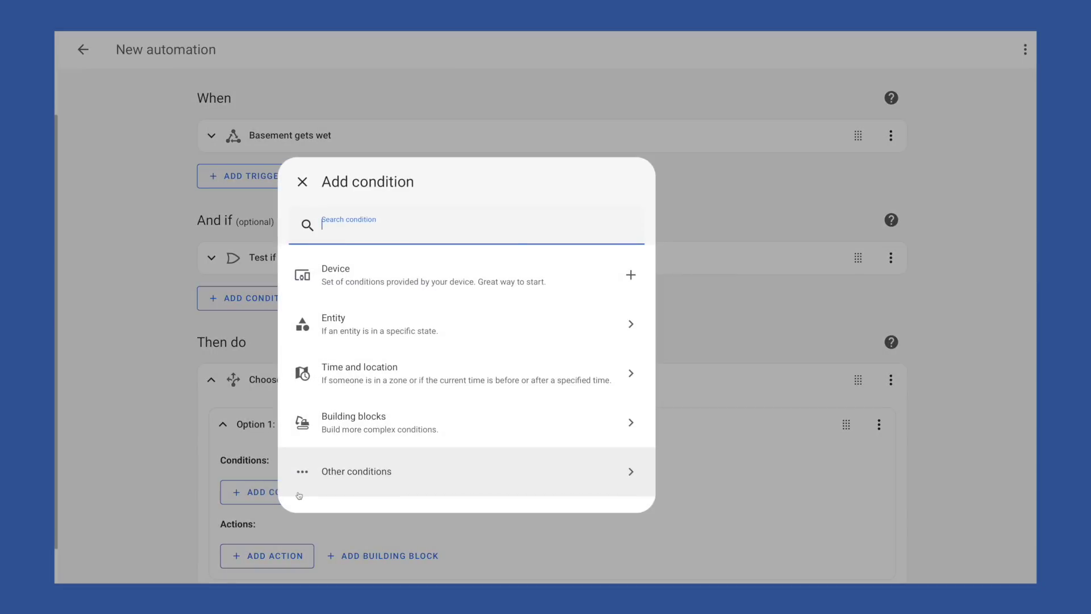
Step: Give Option 1 a Triggered by condition limited to basement_floods
left_click(481, 481)
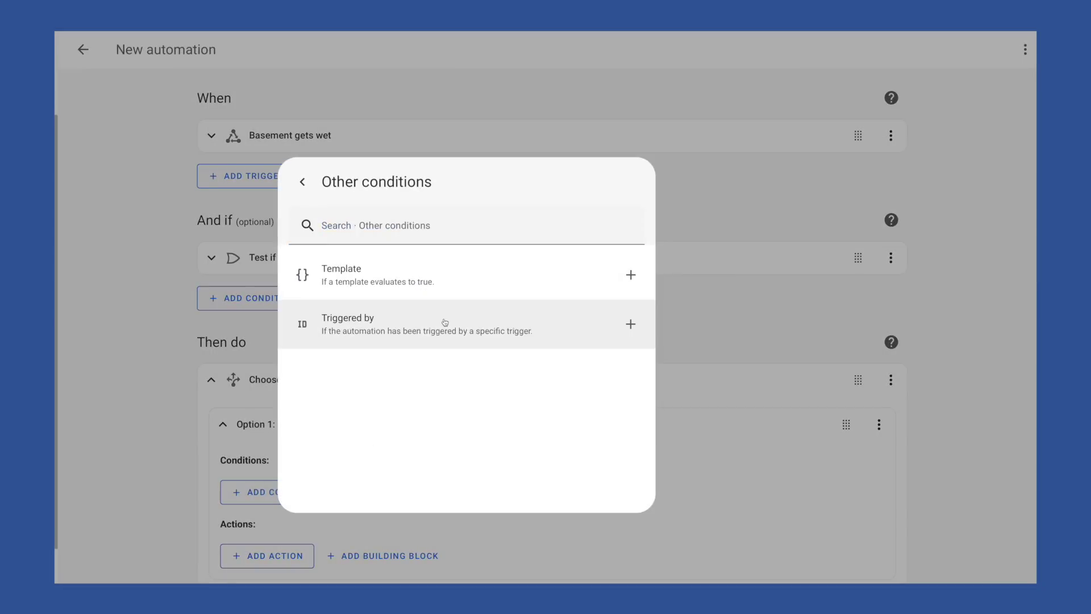
left_click(445, 322)
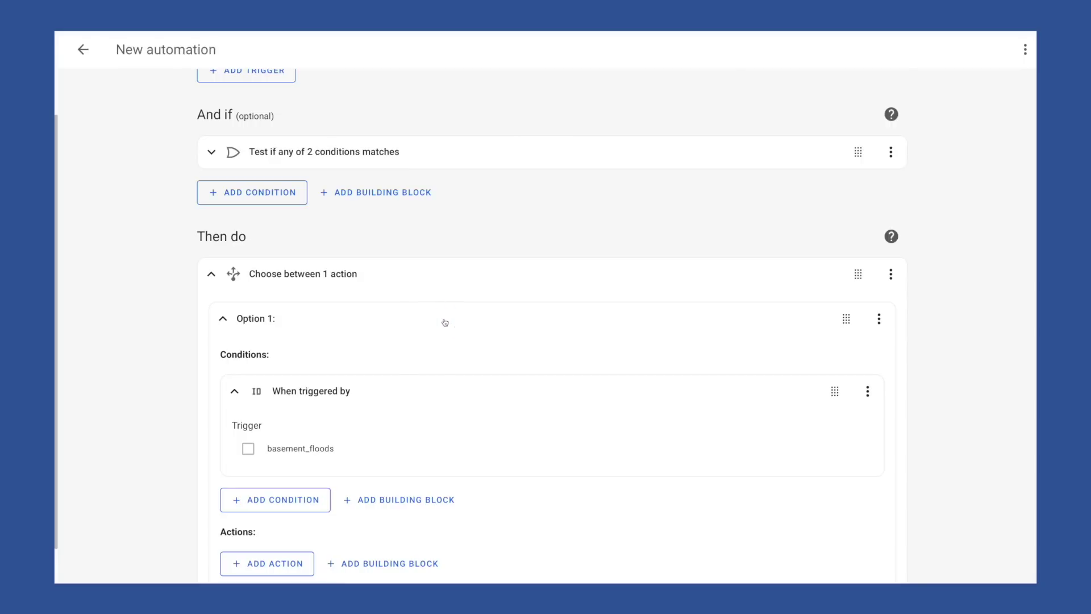
left_click(247, 449)
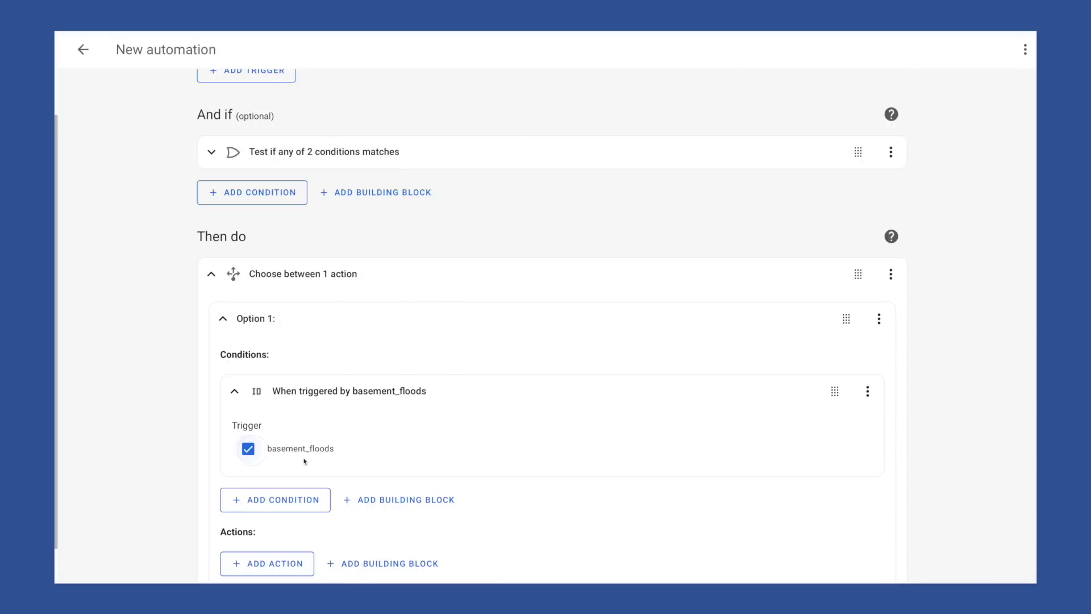
left_click(235, 391)
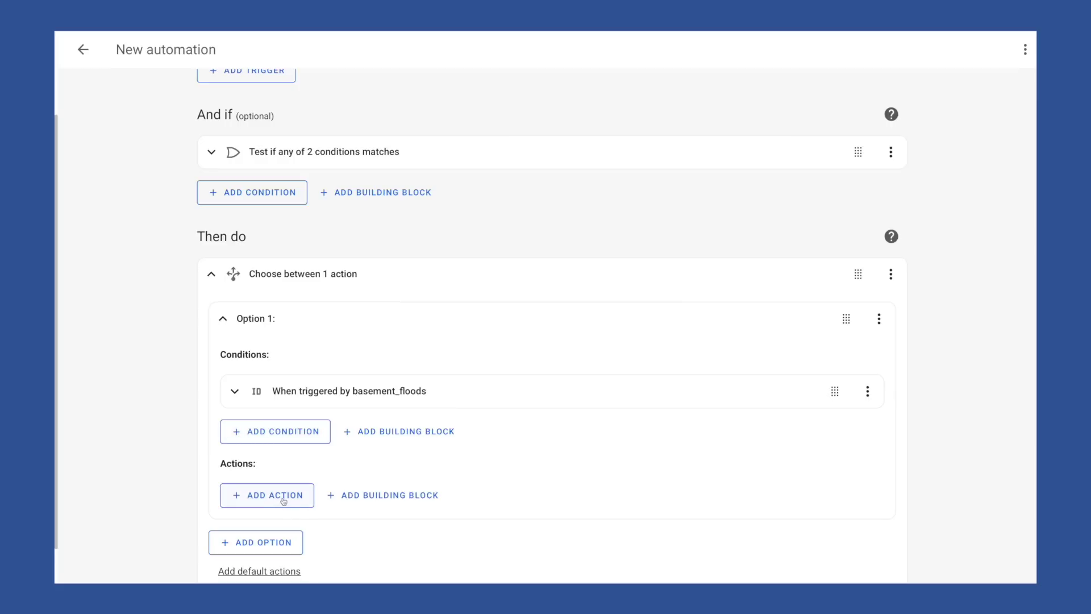
left_click(283, 500)
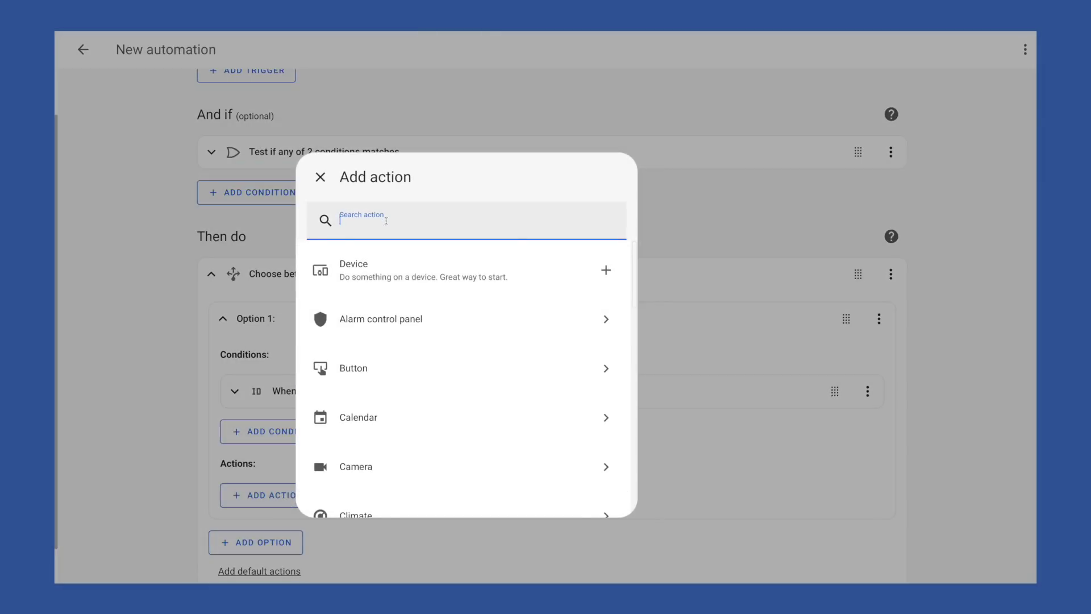
Step: Add the text_notify script to parents with message 'Water in the dungeon. Thought you ought to know.'
type("text")
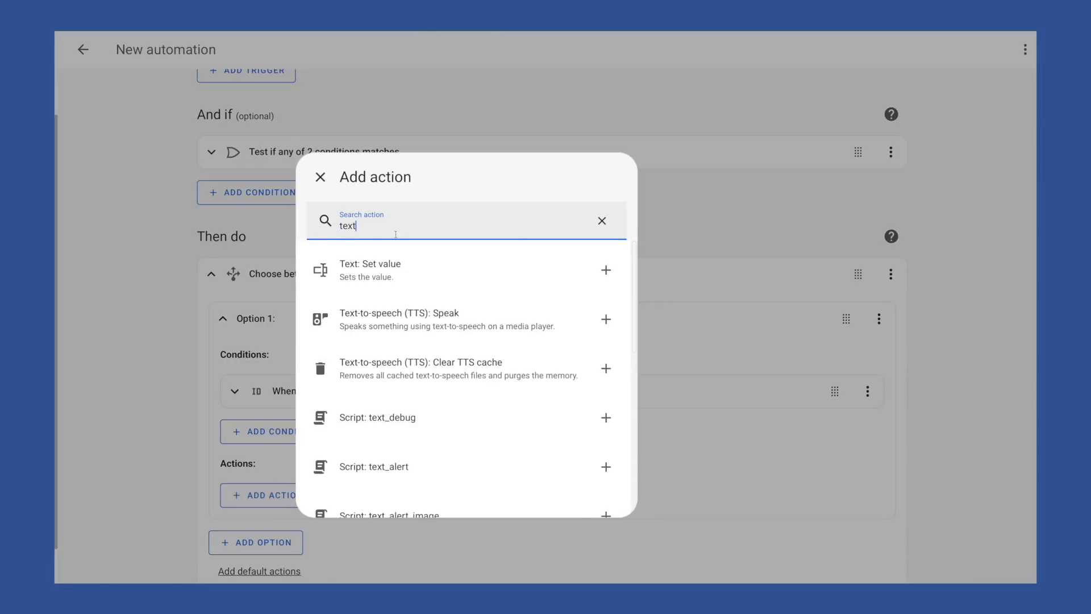
type("_no")
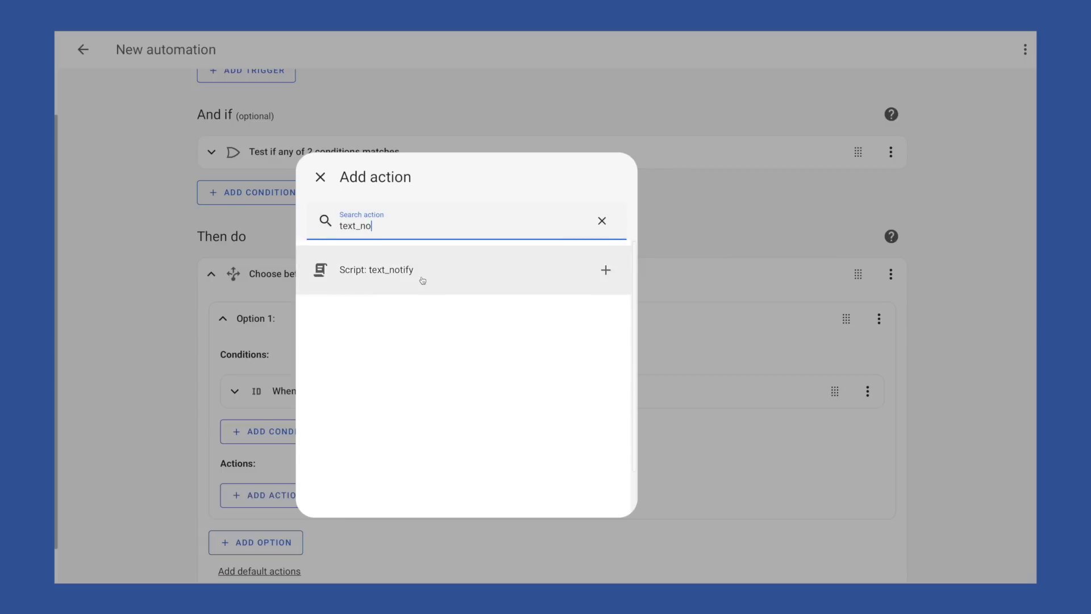
left_click(384, 273)
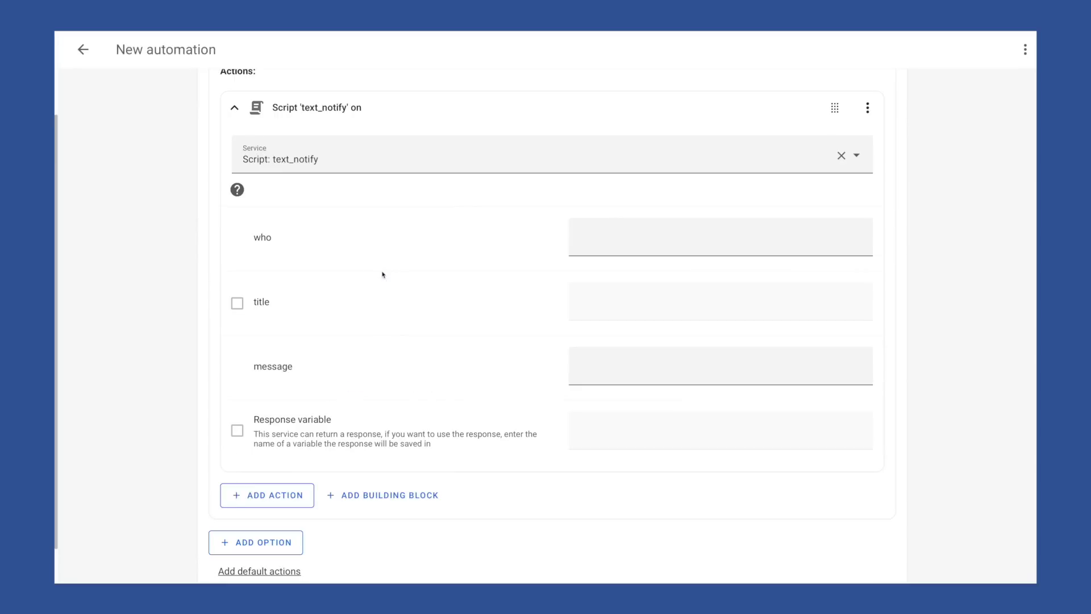
left_click(626, 241)
type("parents")
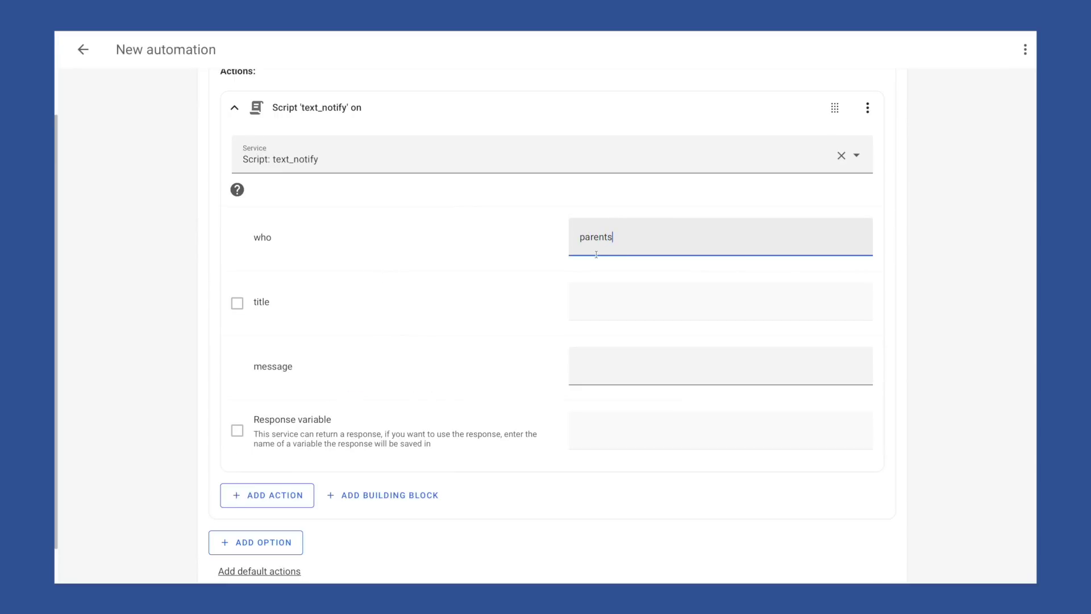
left_click(654, 367)
type("Wa")
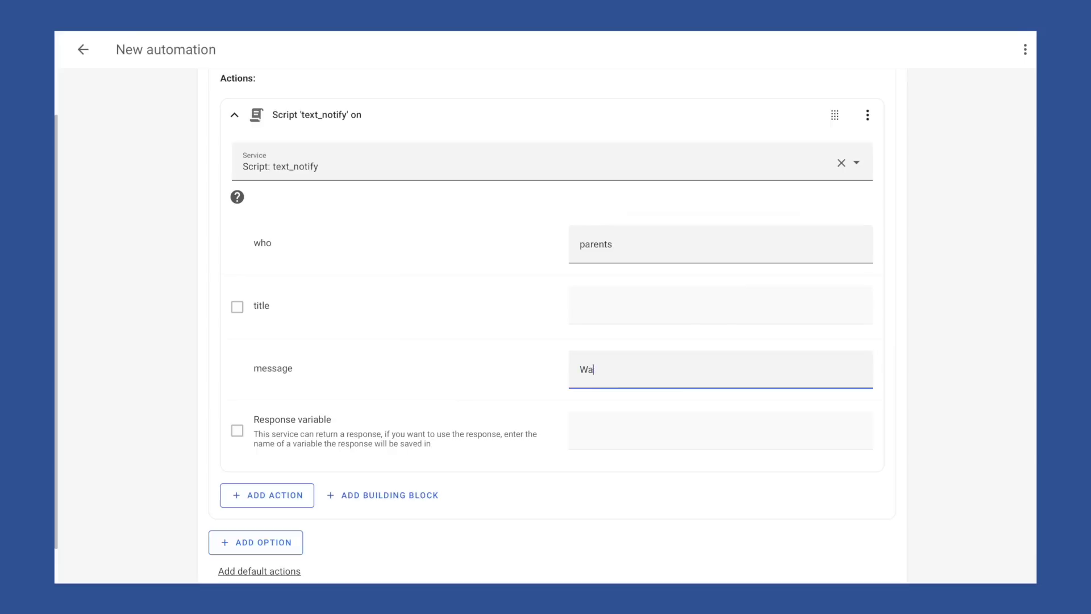
type("ter in the dungeon. Thought you ought to know.")
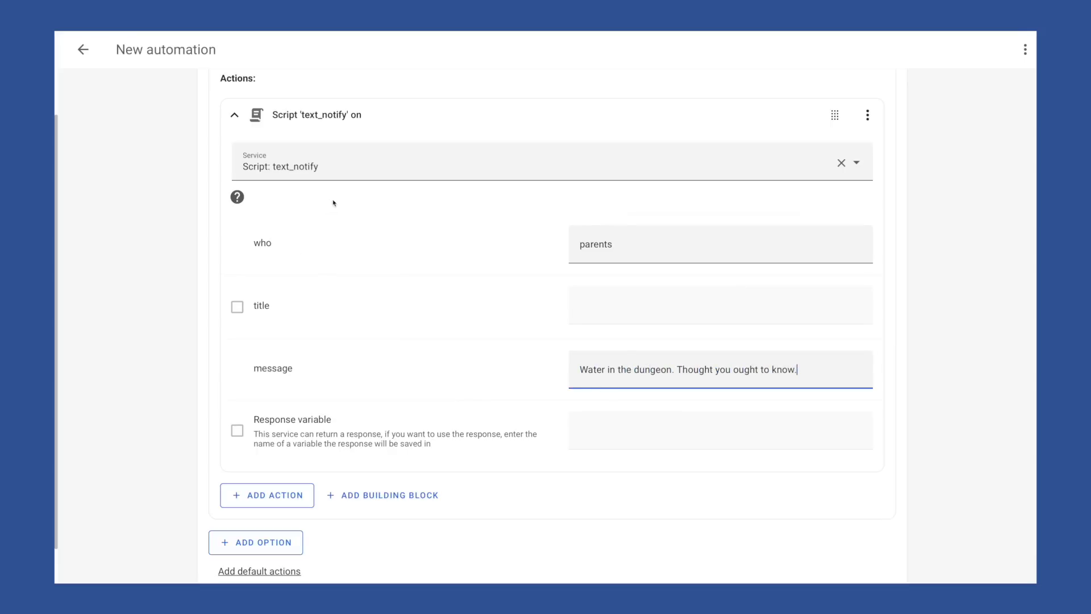
Step: Rename the action to 'Send text notification' and collapse it
left_click(867, 115)
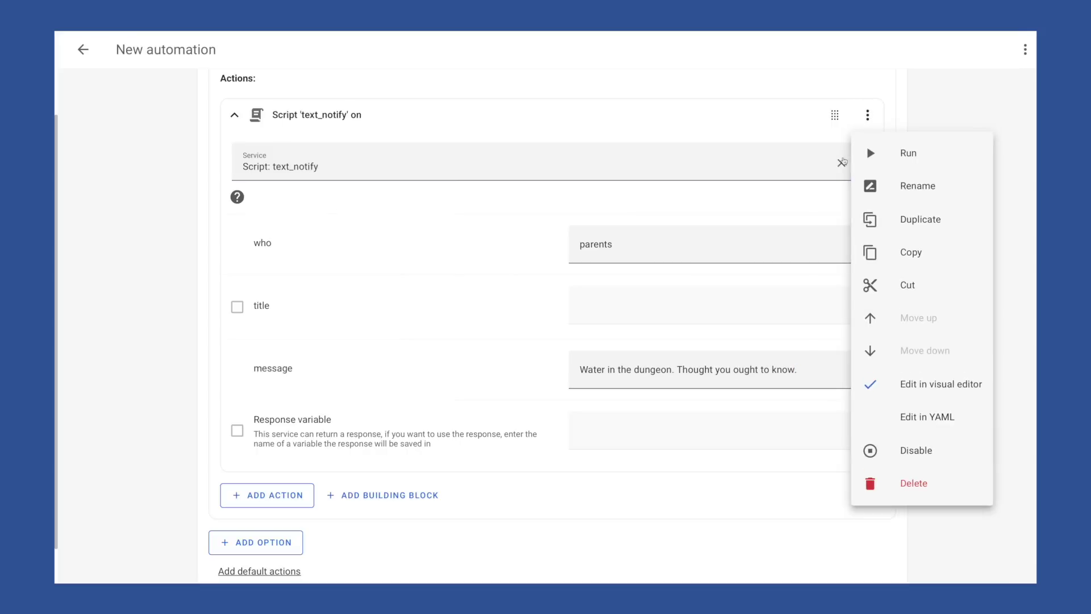
left_click(920, 185)
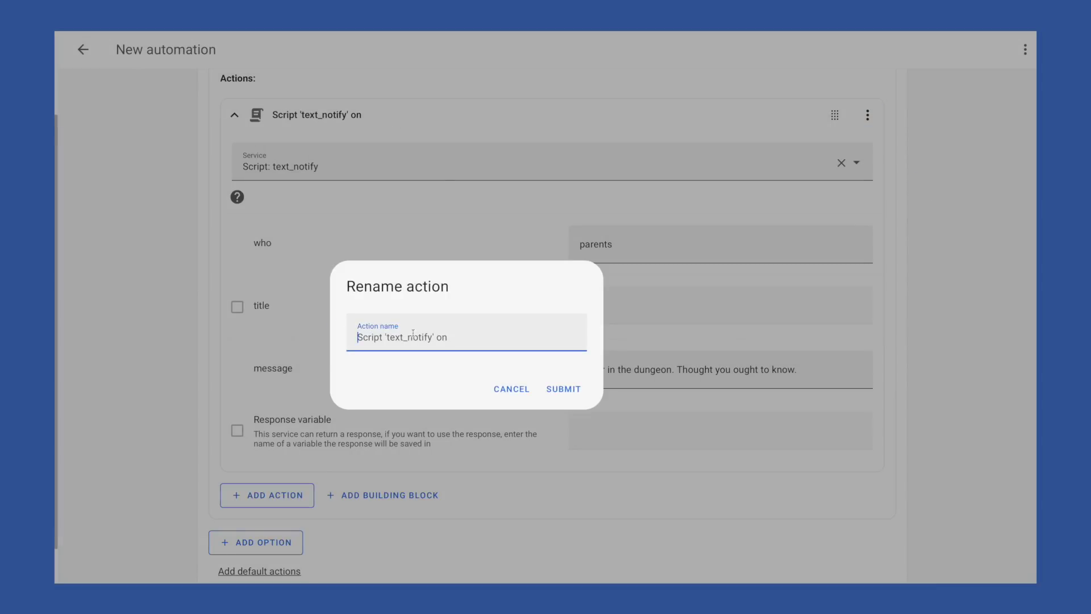
key("ctrl+a")
type("Send text notification")
key("Return")
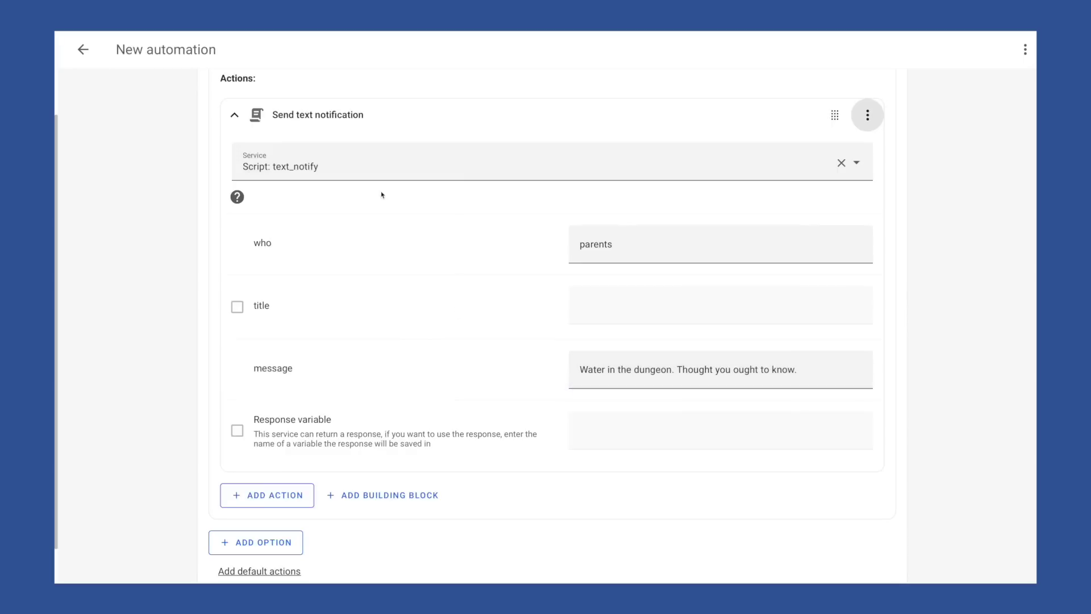
left_click(235, 117)
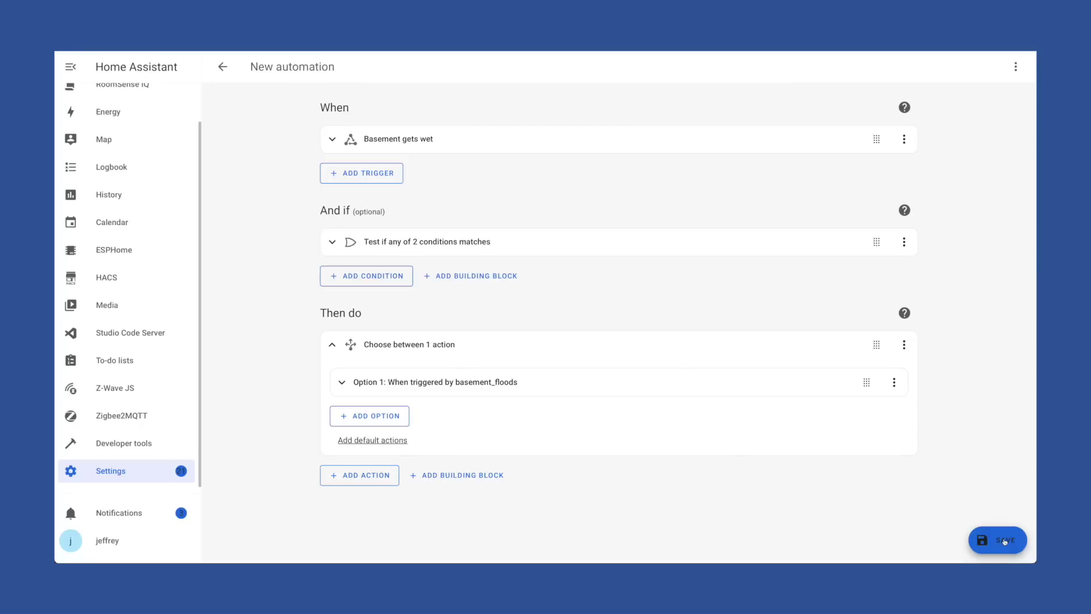
Step: Replace the default name 'New automation' with 'Water Leaks' in the save dialog
left_click(997, 539)
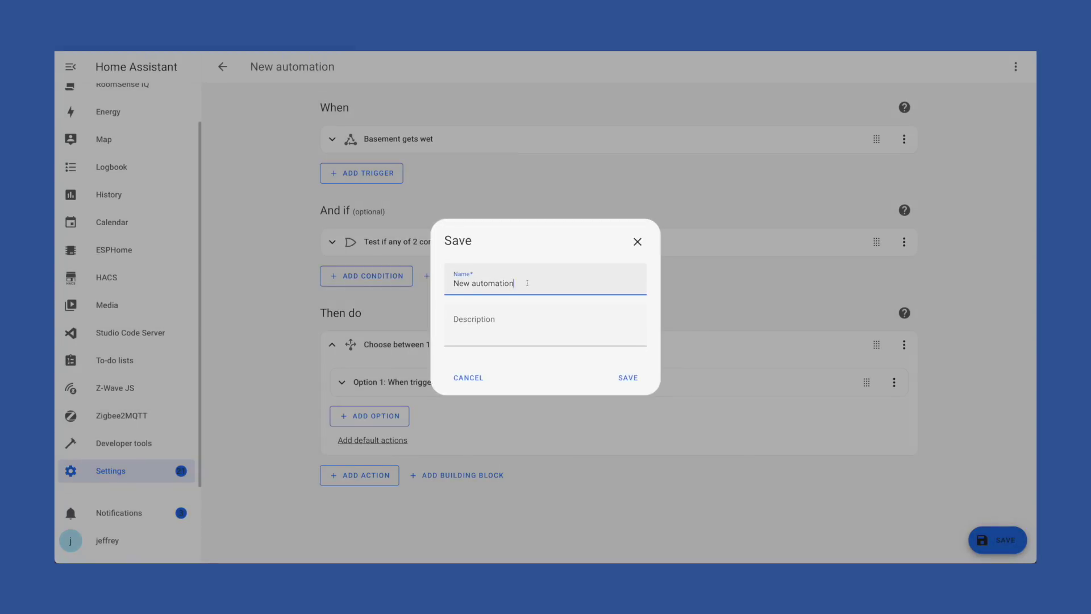
left_click_drag(527, 283, 438, 282)
type("WAy")
key("BackSpace")
type("te")
key("BackSpace")
key("BackSpace")
key("BackSpace")
type("a")
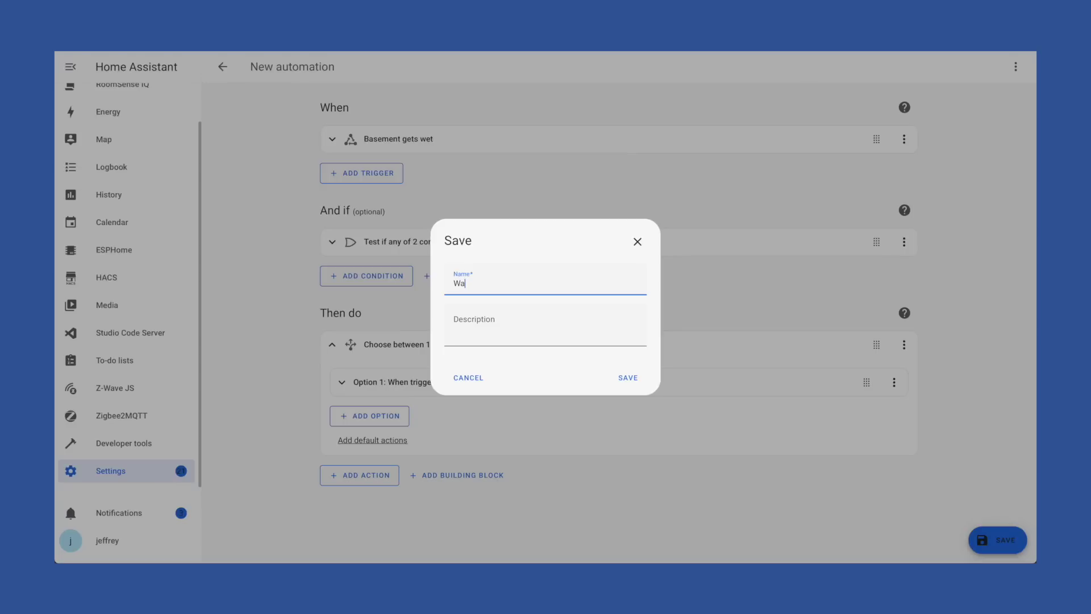
type("ter Leaks")
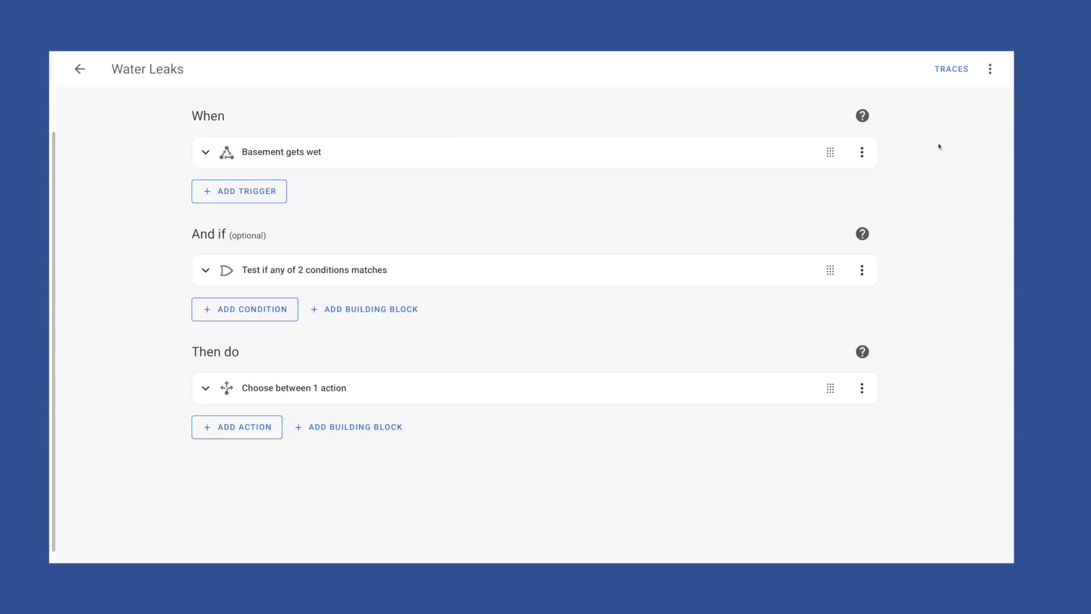
Step: View the automation as YAML, return to the visual editor, and open Change mode
left_click(989, 69)
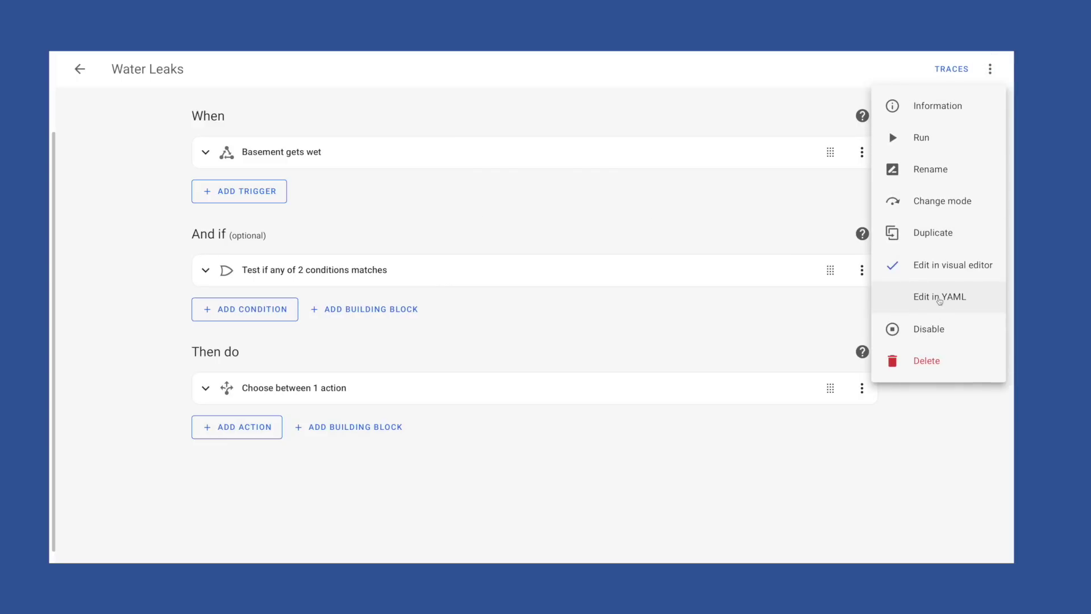
left_click(939, 299)
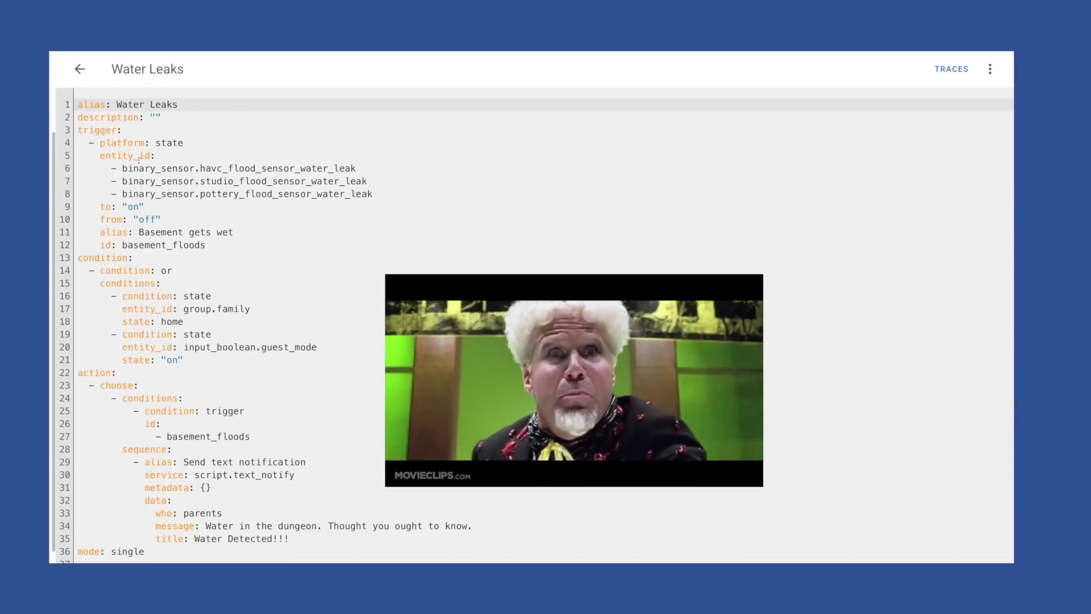
left_click(990, 69)
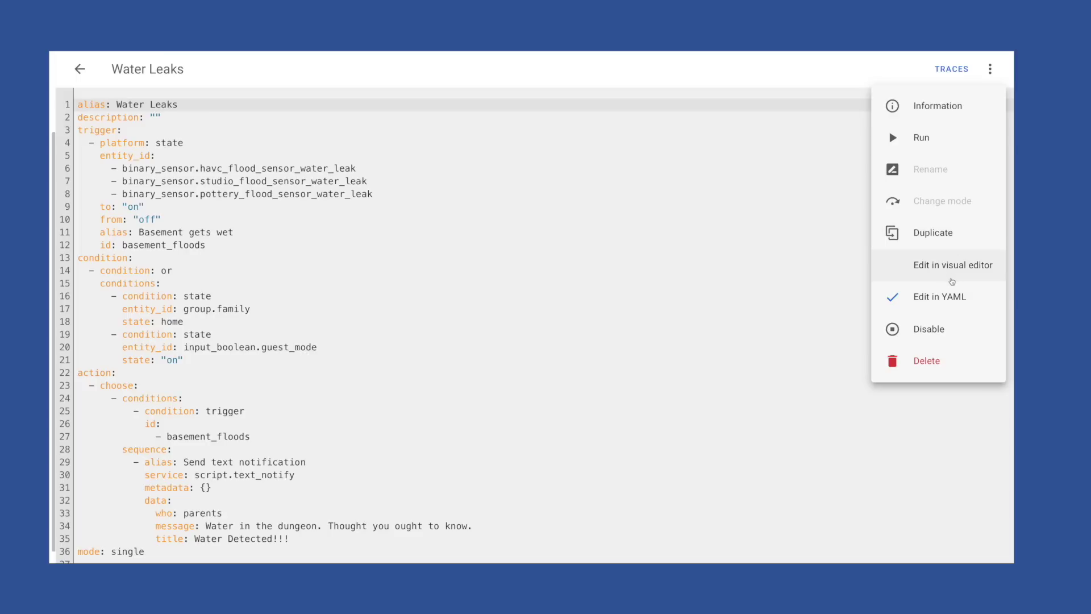
left_click(943, 271)
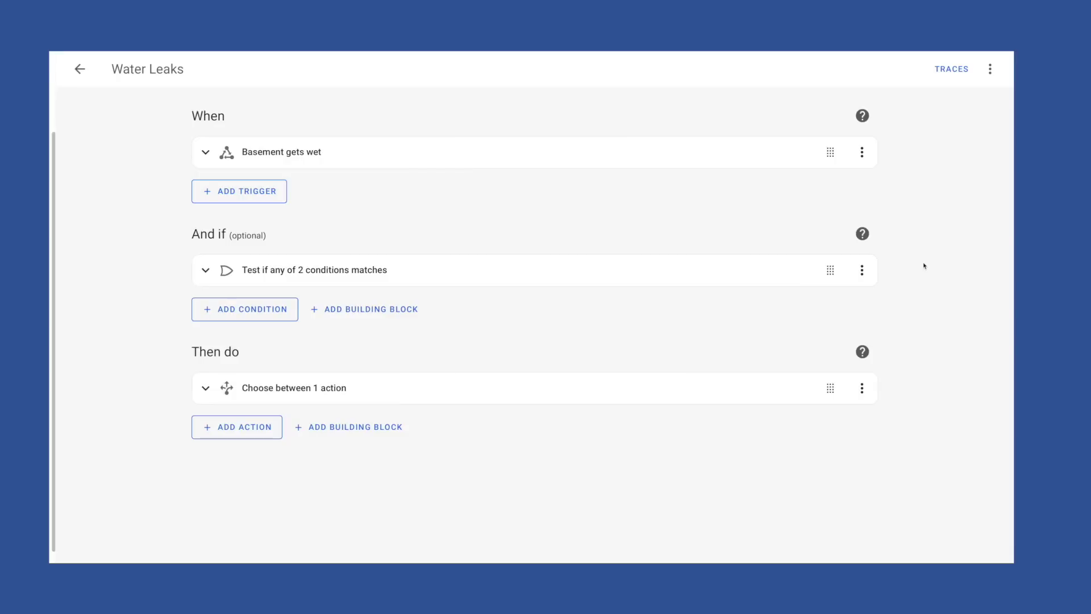
left_click(990, 69)
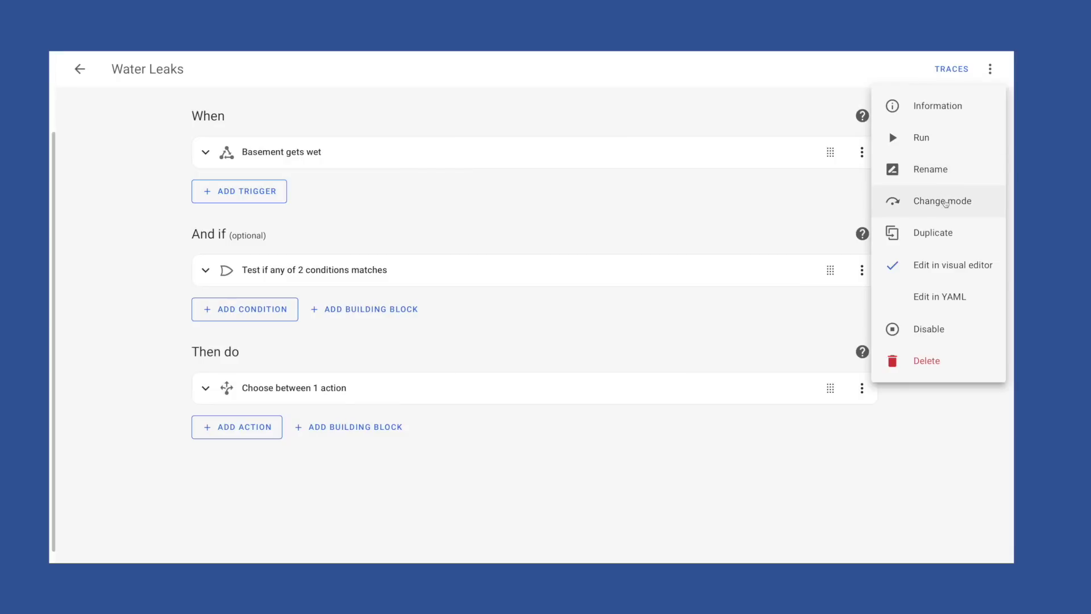
left_click(945, 202)
Step: Look over the Single, Restart, Queued and Parallel modes, then close without changing from Single
left_click(548, 337)
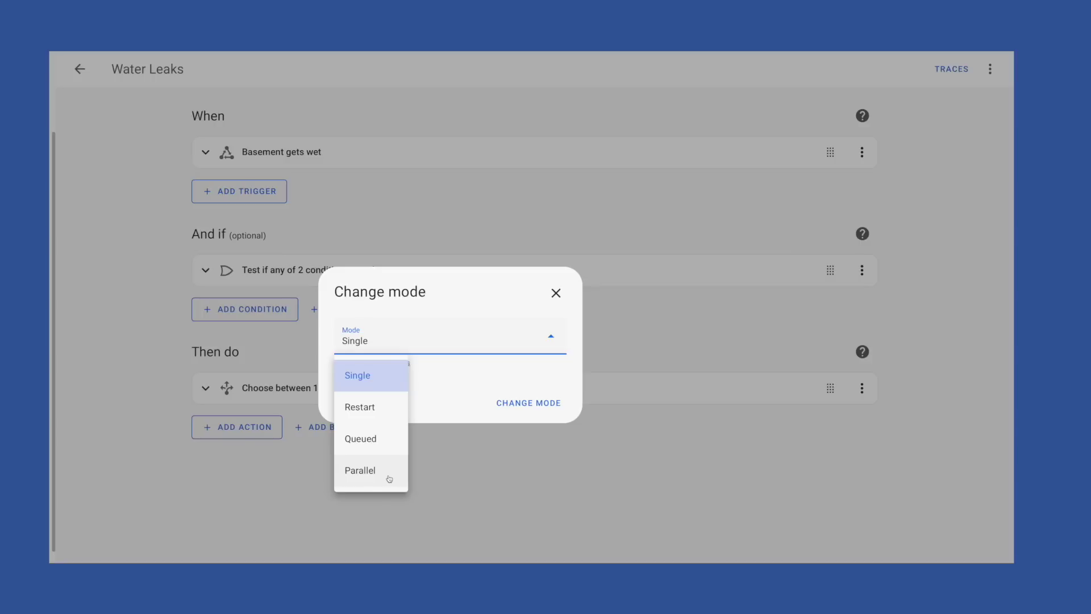
left_click(556, 293)
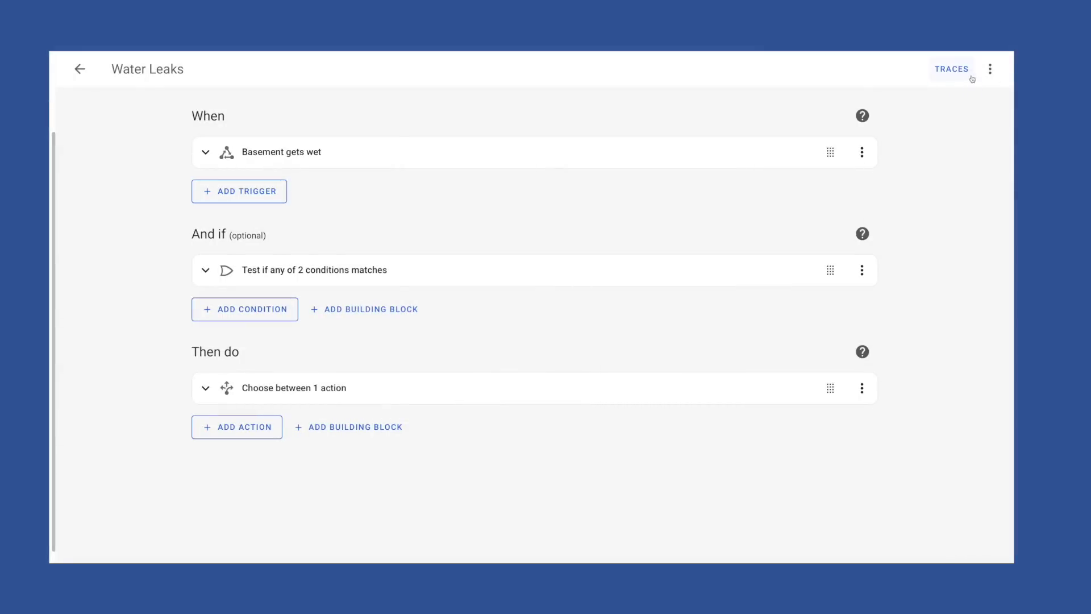
Step: Inspect the 3D Printing Notifications trace's preprint, conditions/0 and offline steps, then open its editor
left_click(949, 70)
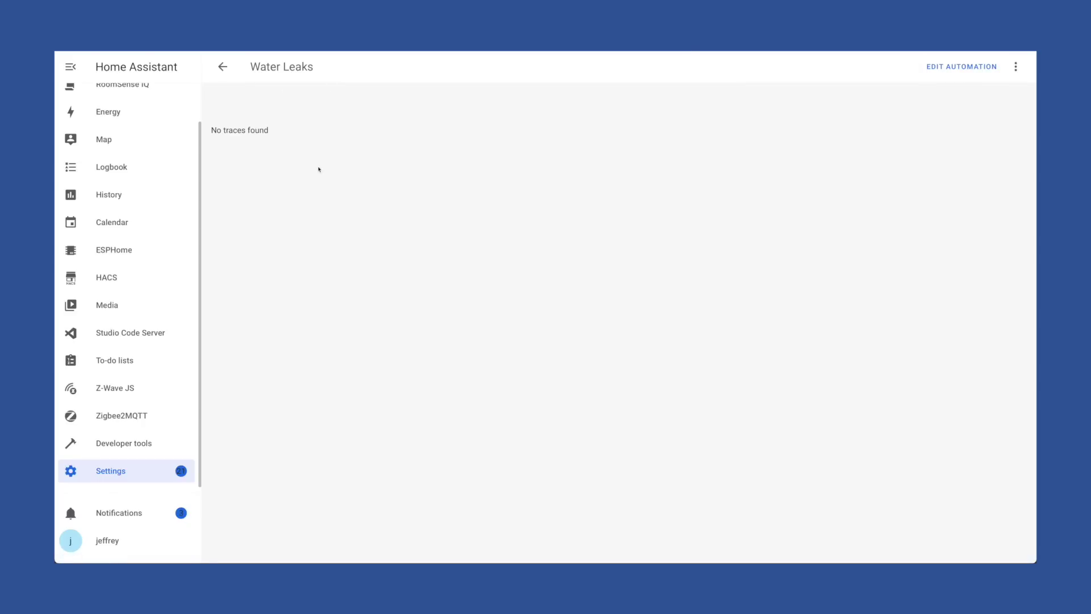
left_click(222, 66)
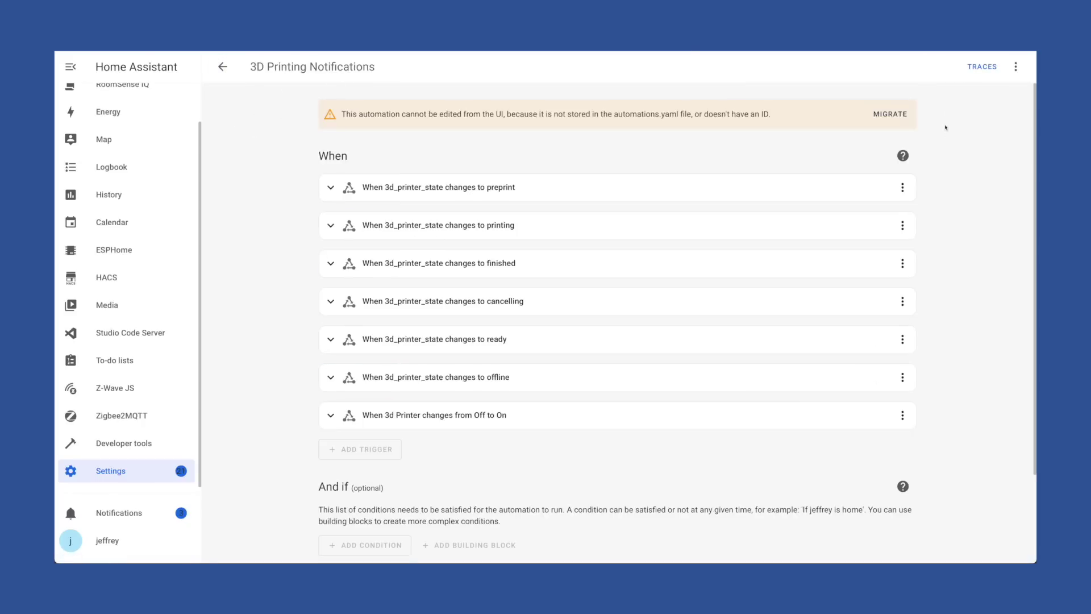
left_click(980, 71)
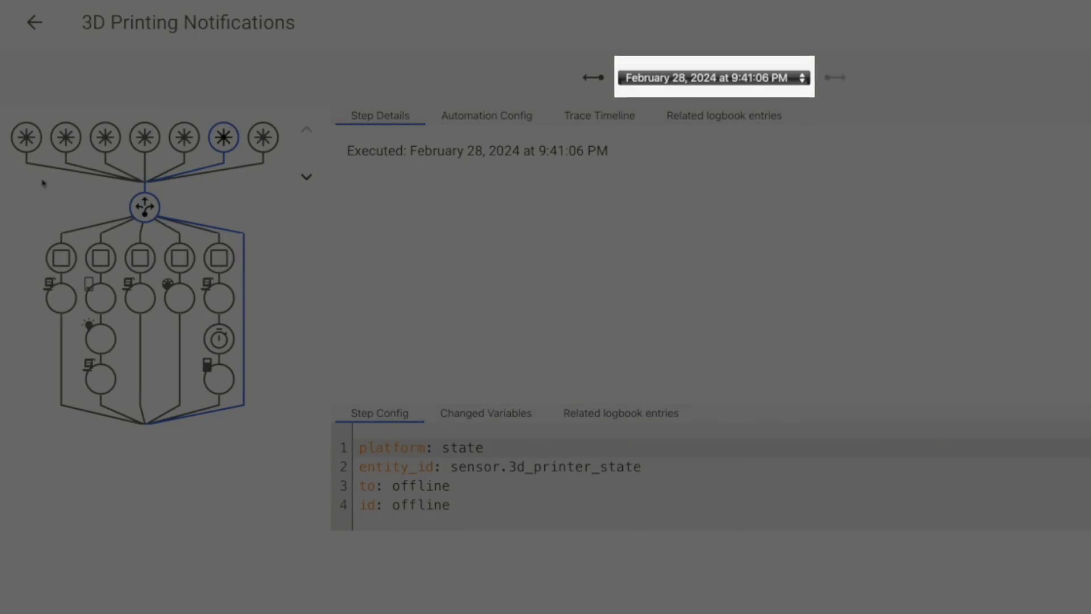
left_click(22, 139)
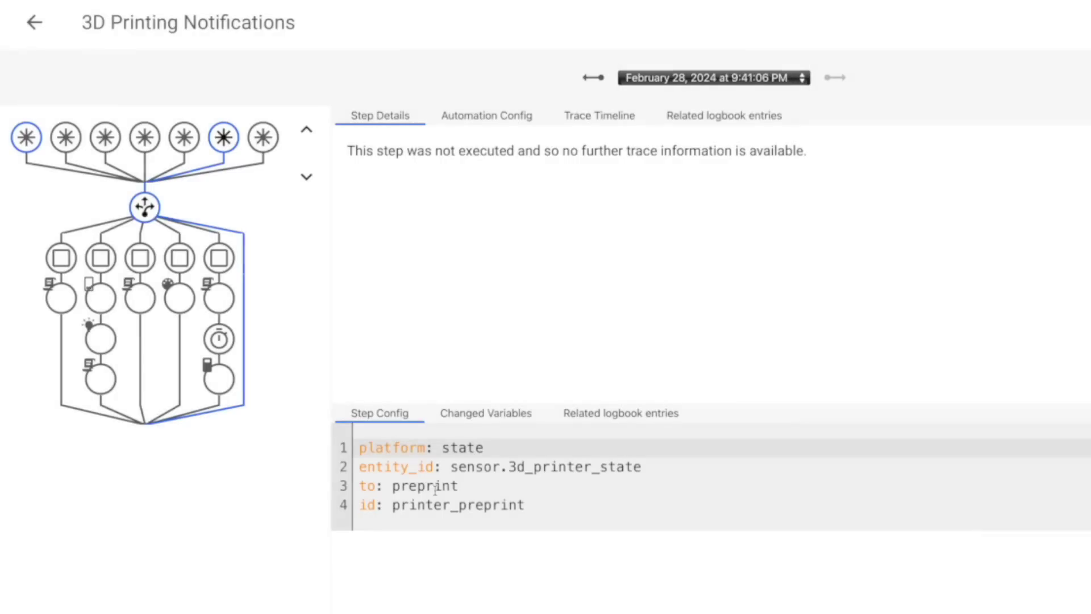
left_click(219, 257)
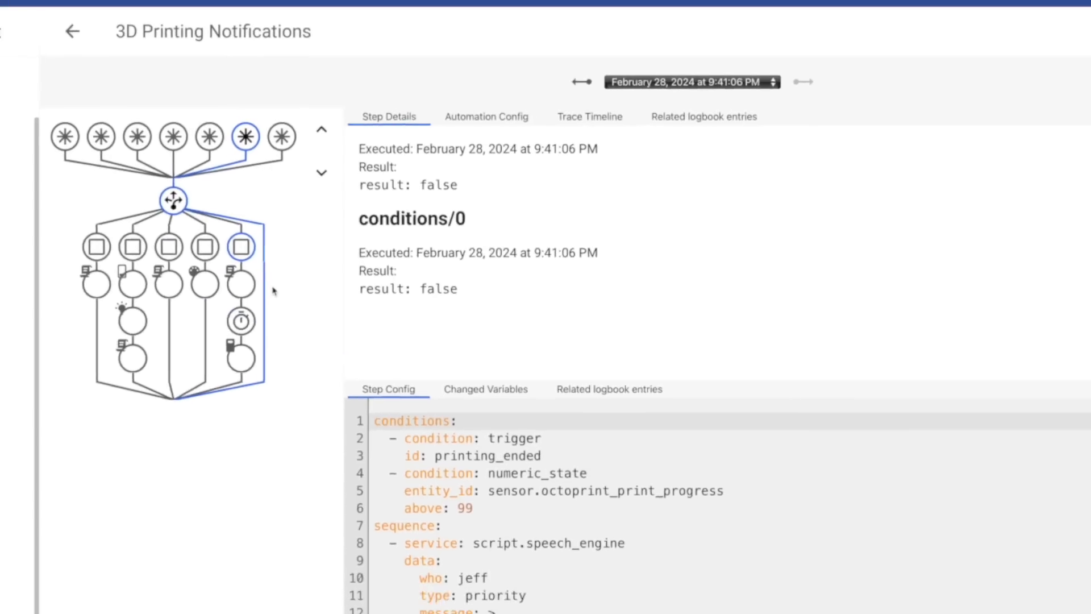
scroll(486, 250, "down", 2)
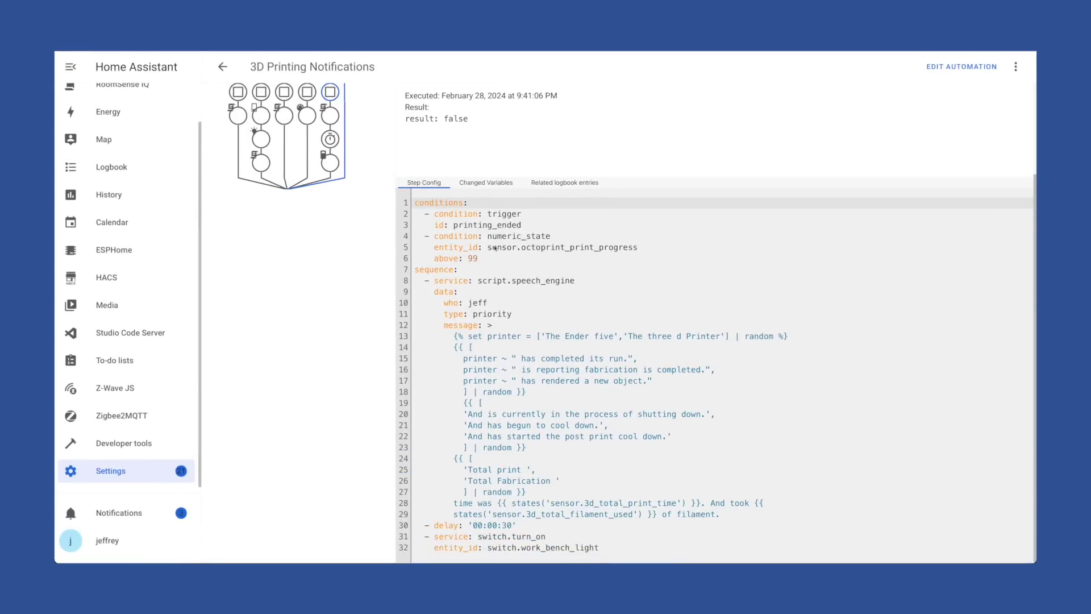
scroll(496, 248, "up", 2)
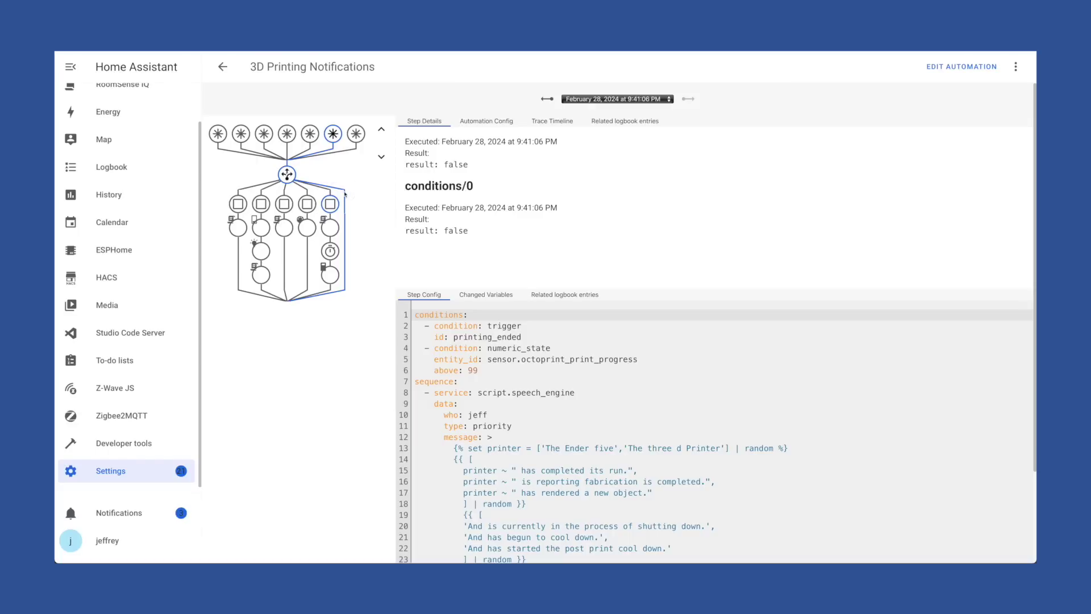
left_click(338, 135)
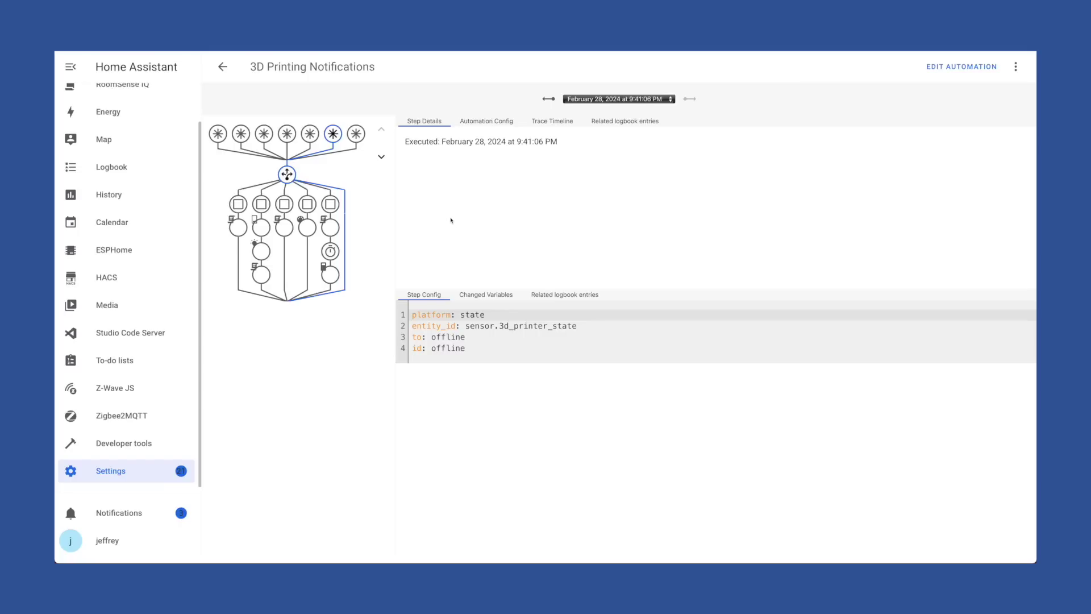
left_click(217, 133)
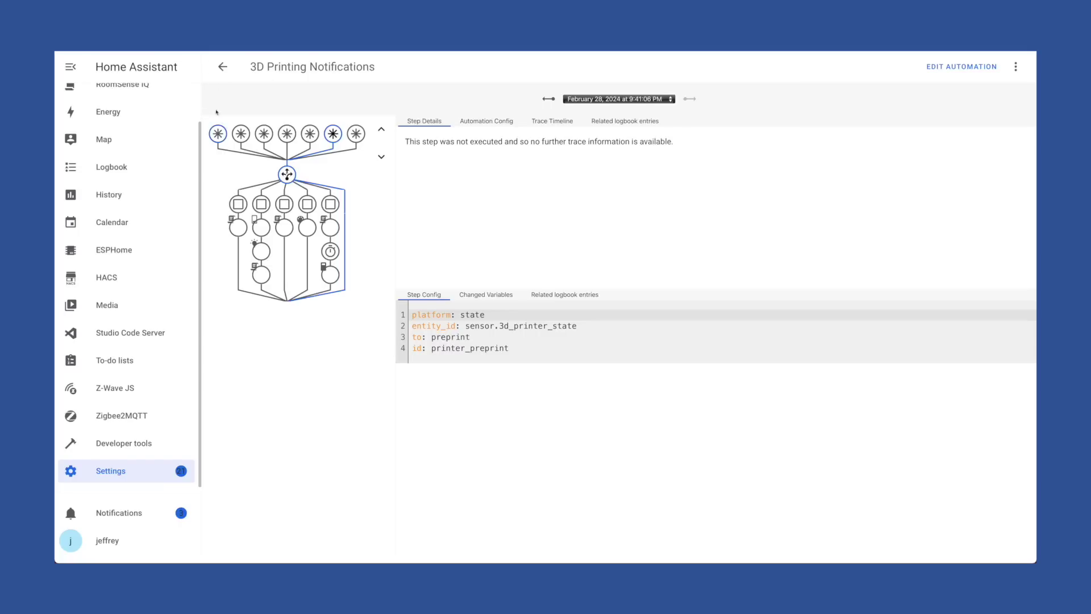
left_click(223, 69)
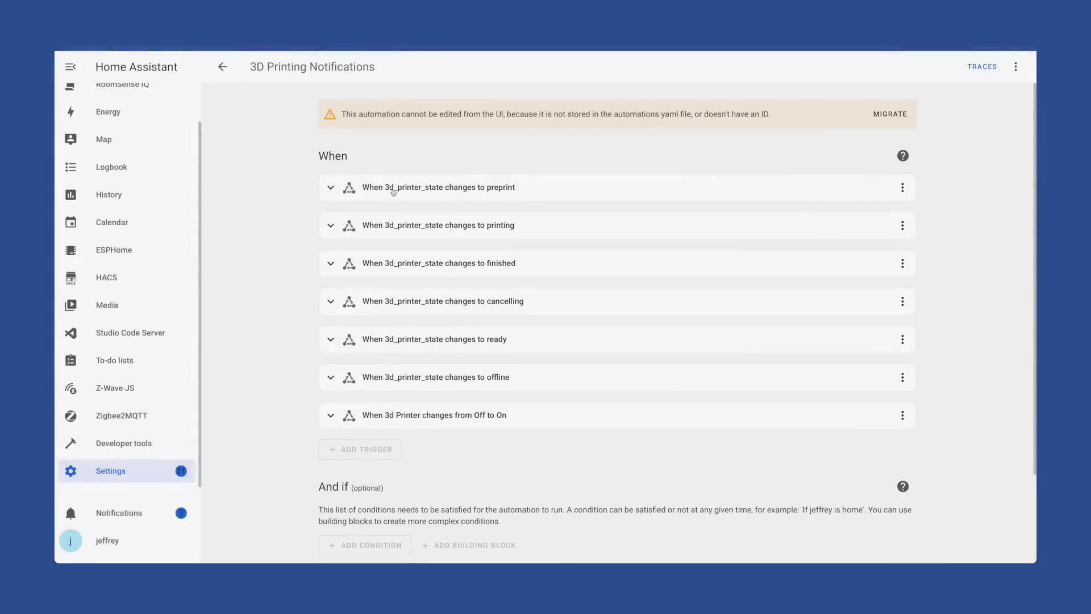
left_click(331, 188)
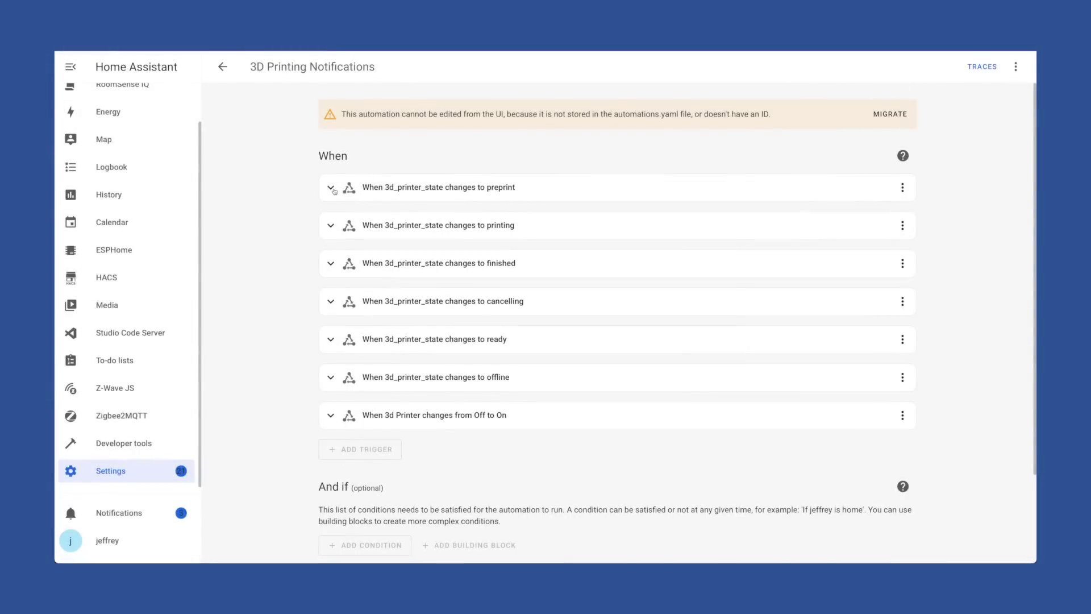